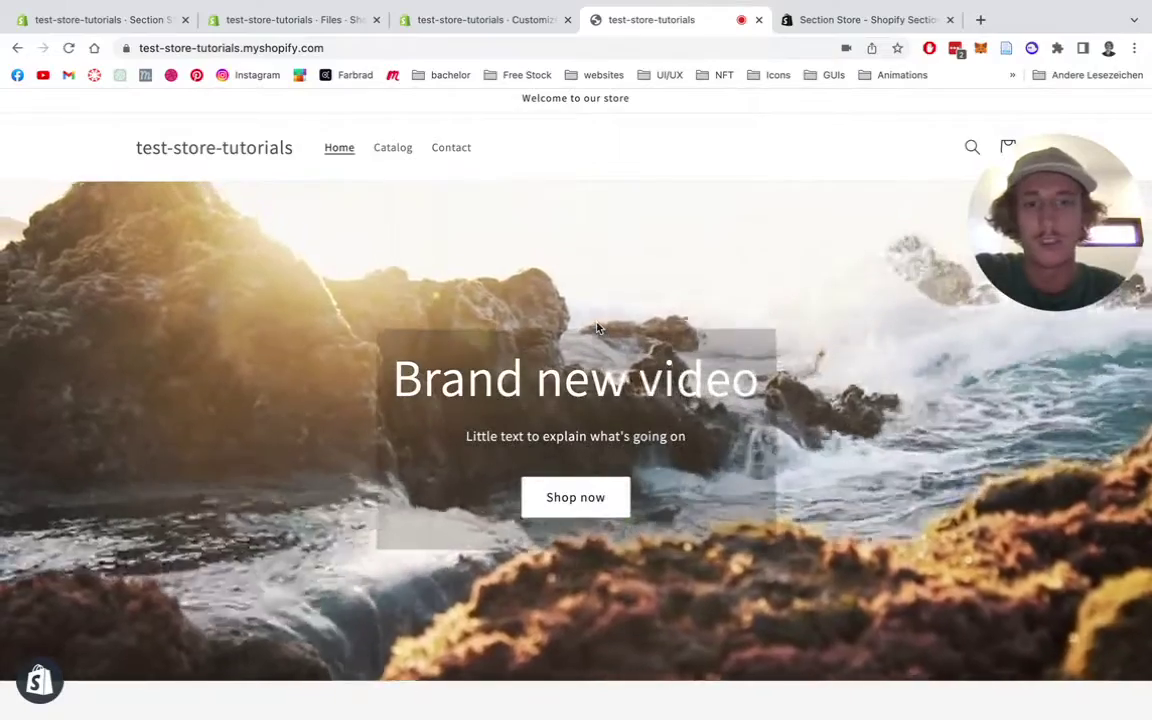
Step: Scroll the live home page showing the 'Brand new video' banner
scroll(597, 327, down, 1)
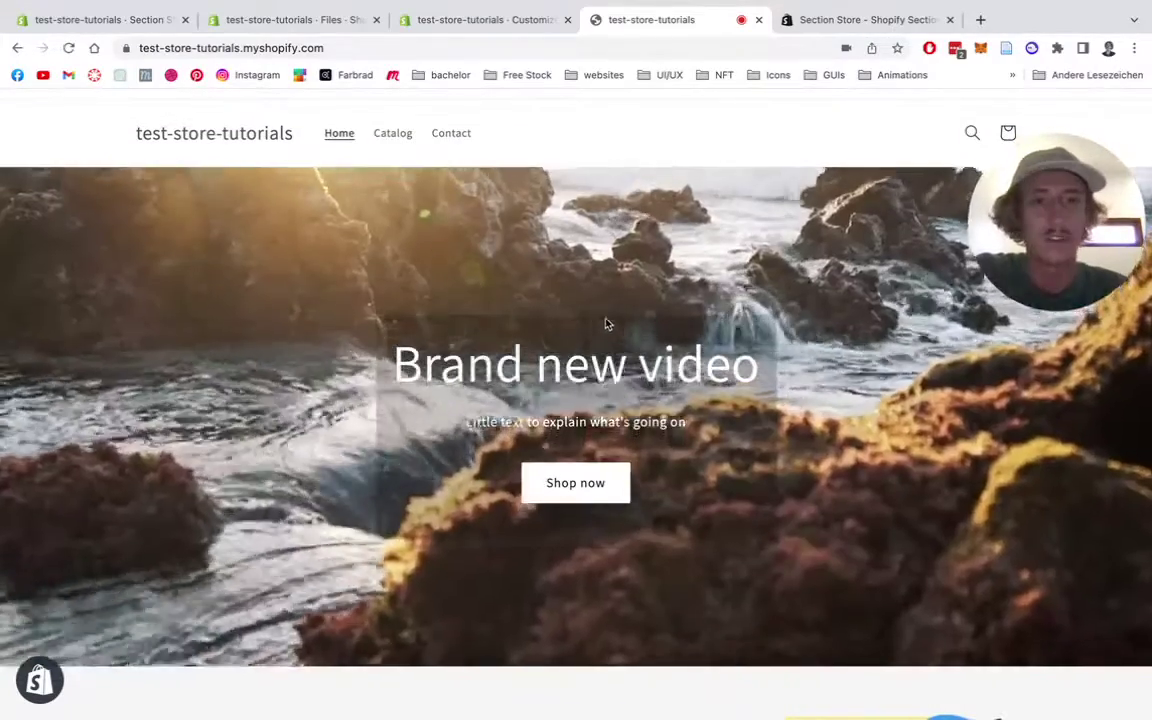
Step: Go from the Section Store app listing to the app's Sections catalog in the store admin
click(825, 20)
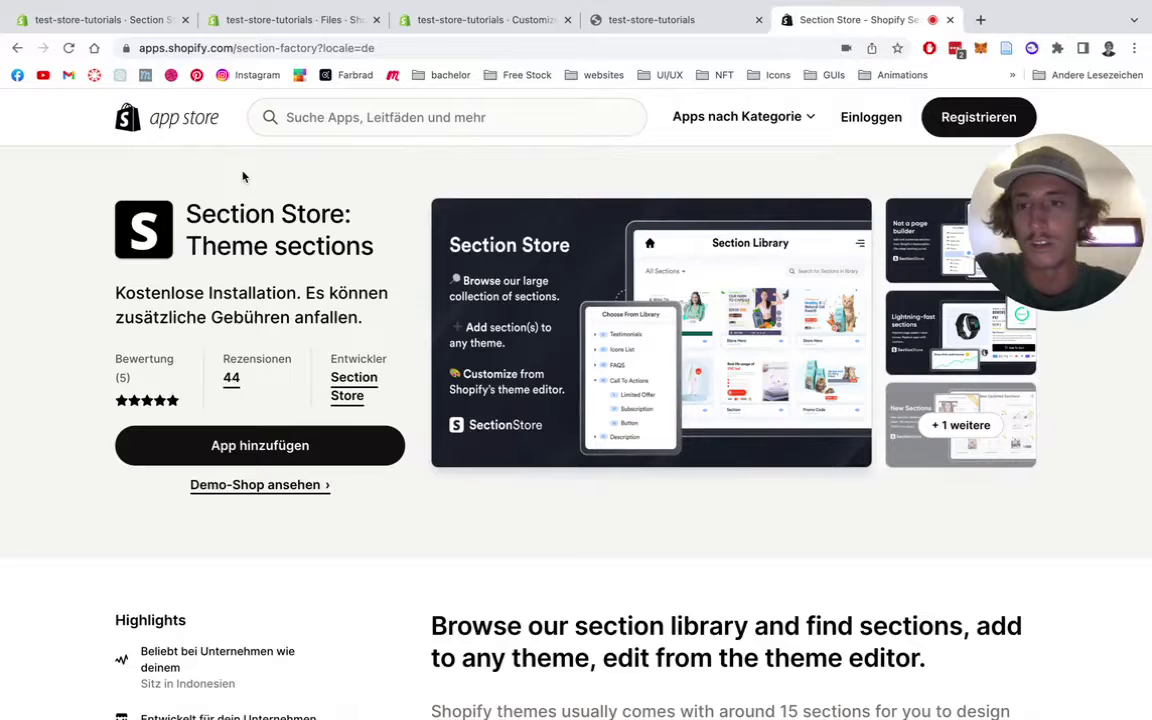
click(130, 22)
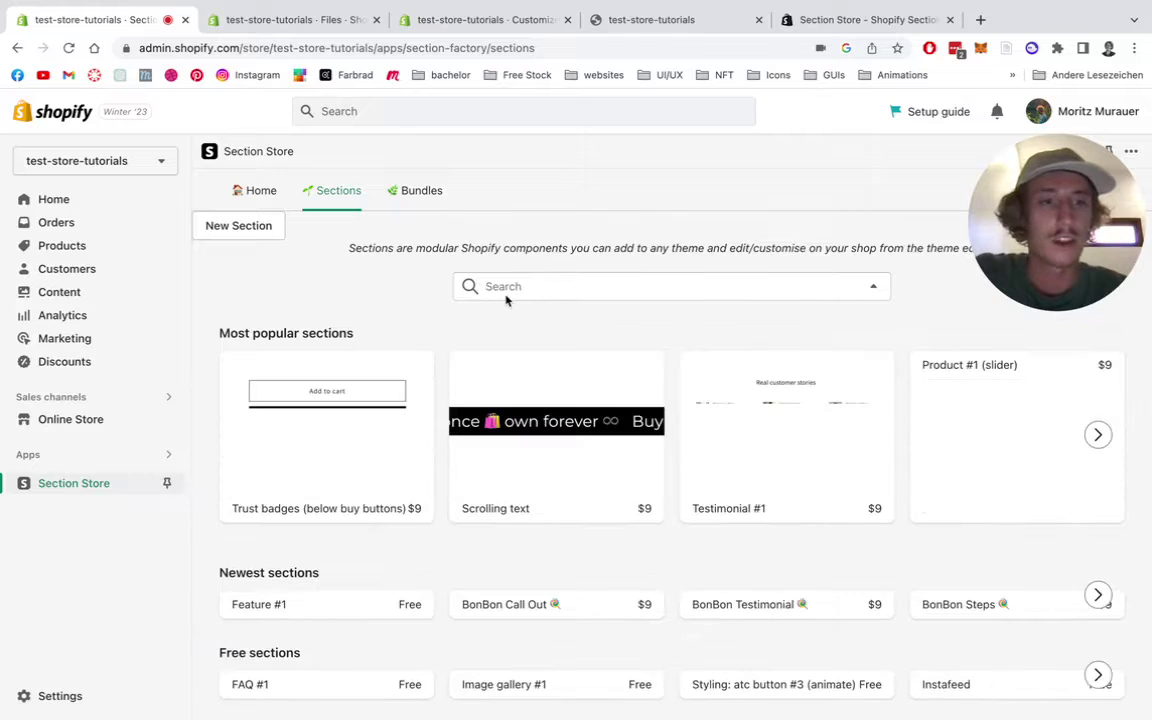
Step: Search the catalog for 'video banner' and view the owned $9 Video banner section's details
click(546, 288)
text(vi)
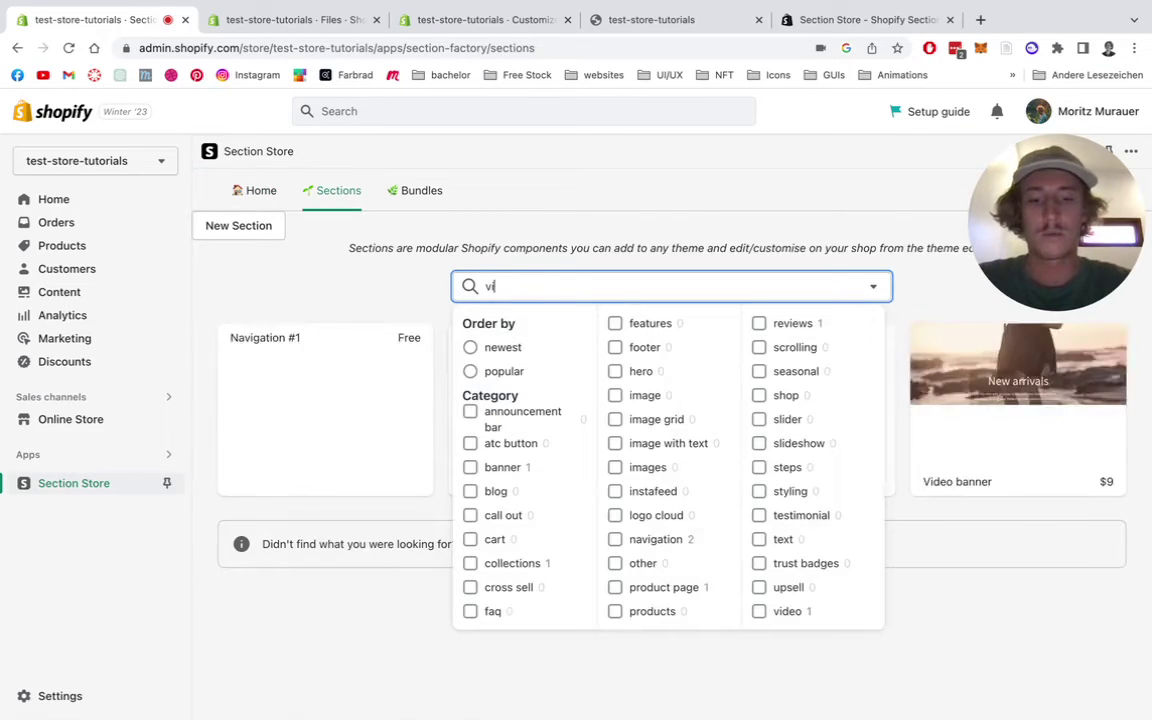
text(deo banner)
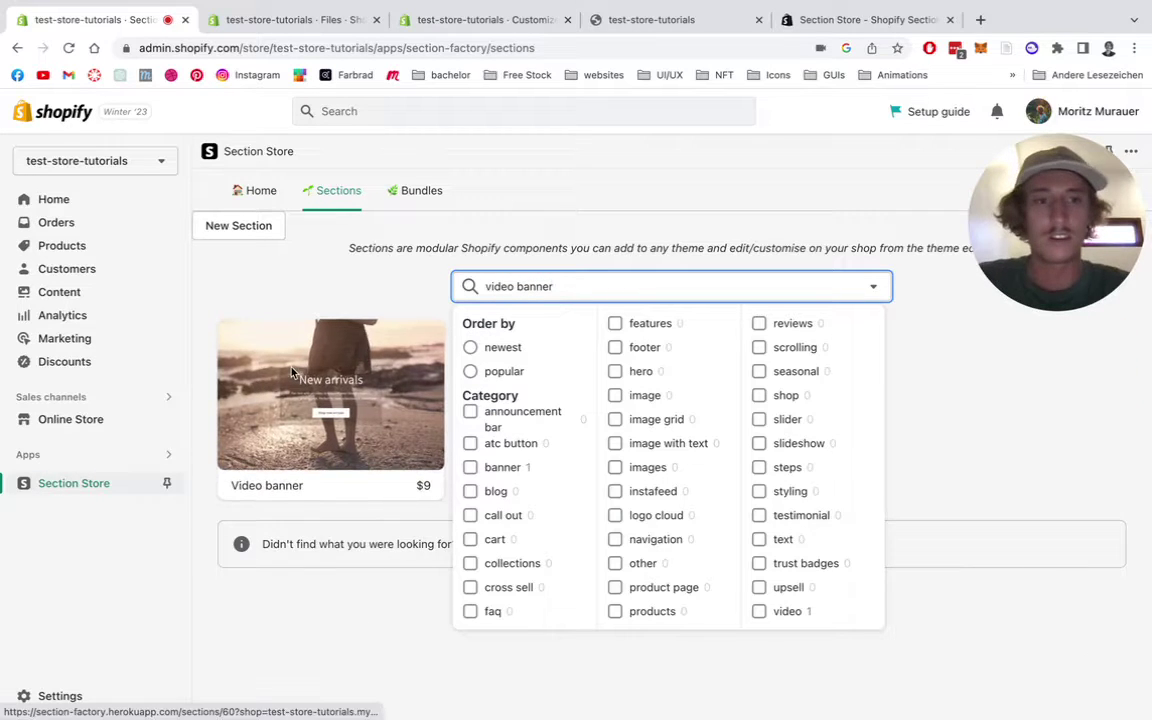
click(257, 390)
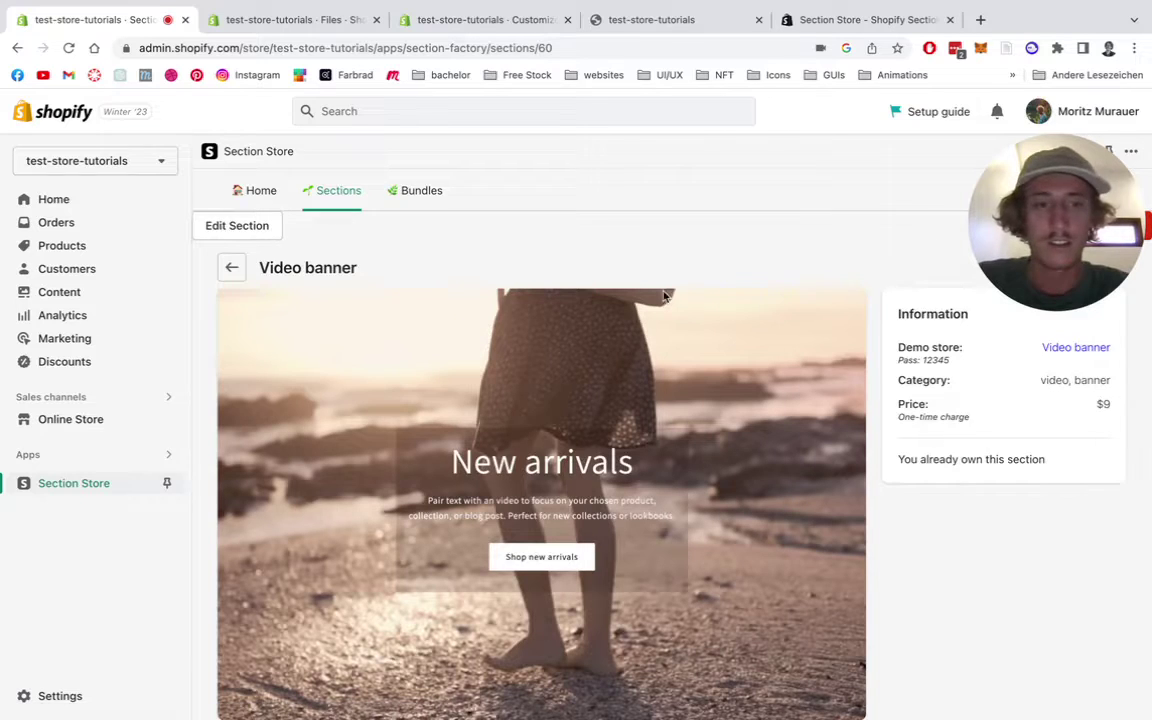
scroll(703, 296, down, 1)
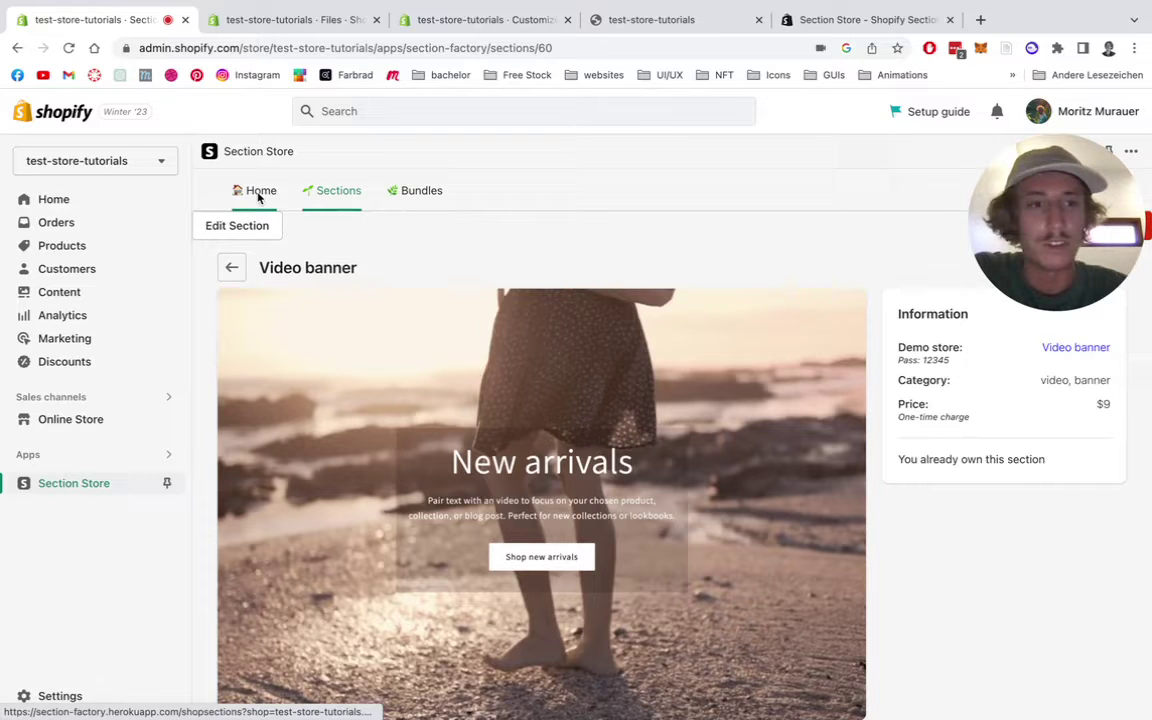
Step: Show the My sections list and scroll down to the Video banner entry
click(258, 195)
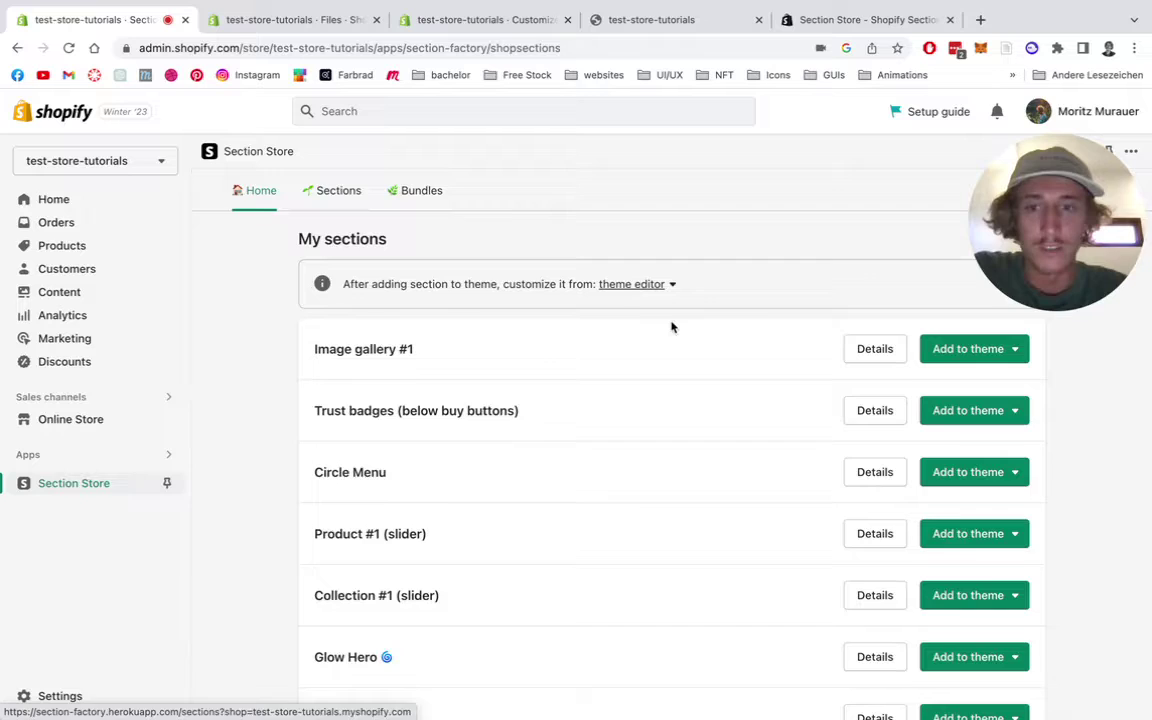
scroll(671, 327, down, 1)
scroll(671, 327, down, 1)
scroll(671, 327, down, 2)
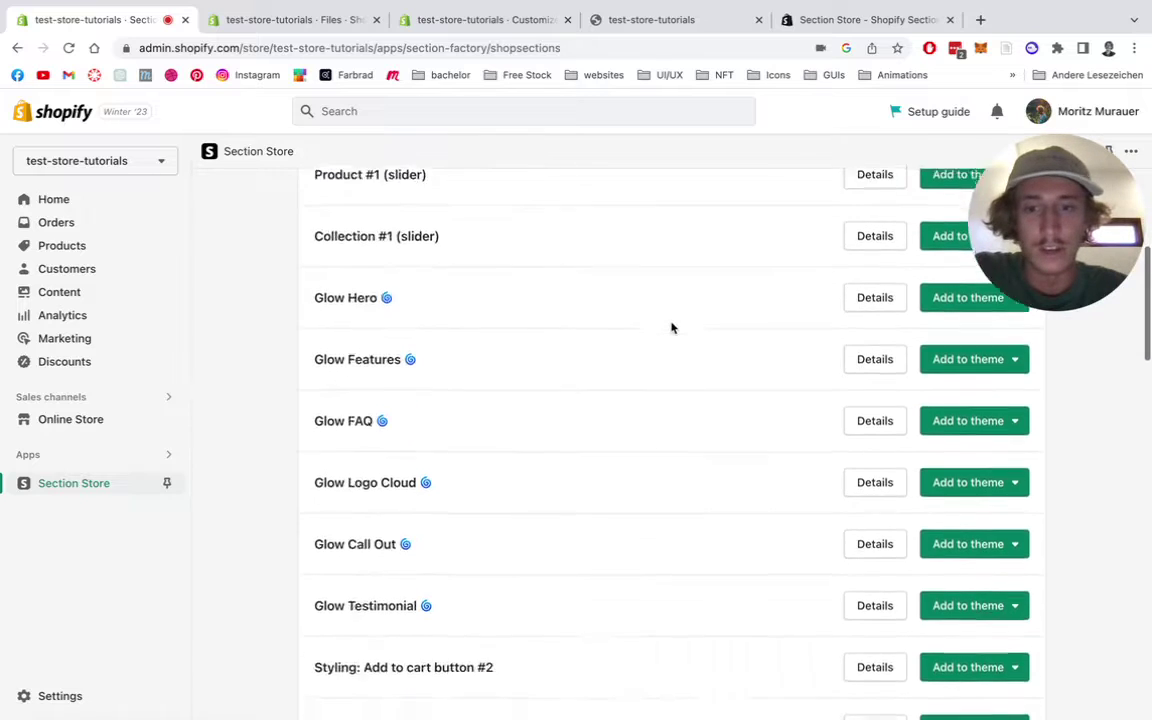
scroll(671, 327, down, 3)
scroll(671, 327, down, 2)
scroll(671, 327, down, 2)
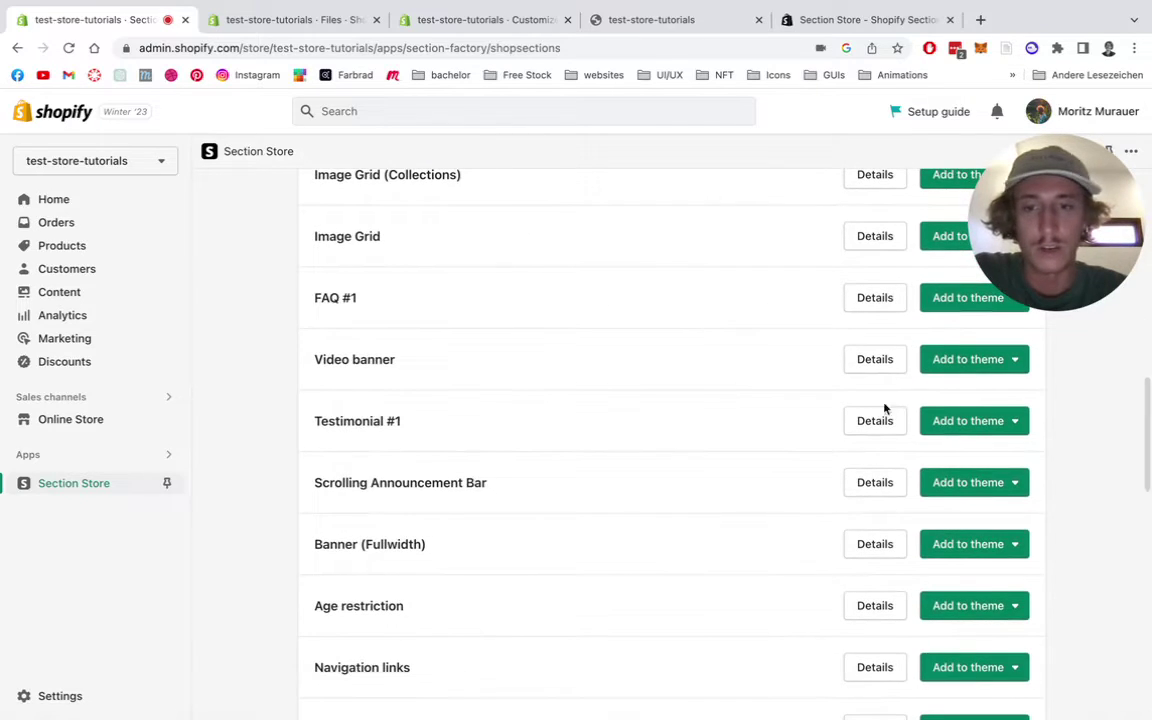
Step: Check Video banner's 'Add to theme' theme list, then dismiss it
click(955, 365)
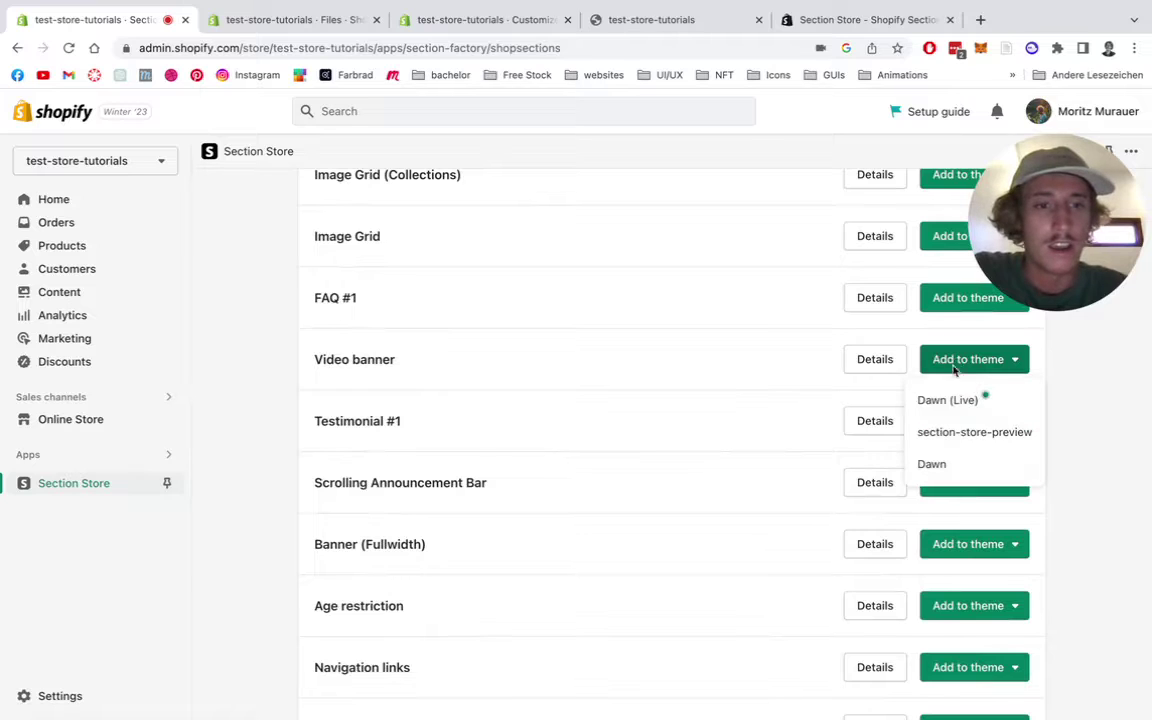
click(1110, 421)
scroll(691, 384, up, 10)
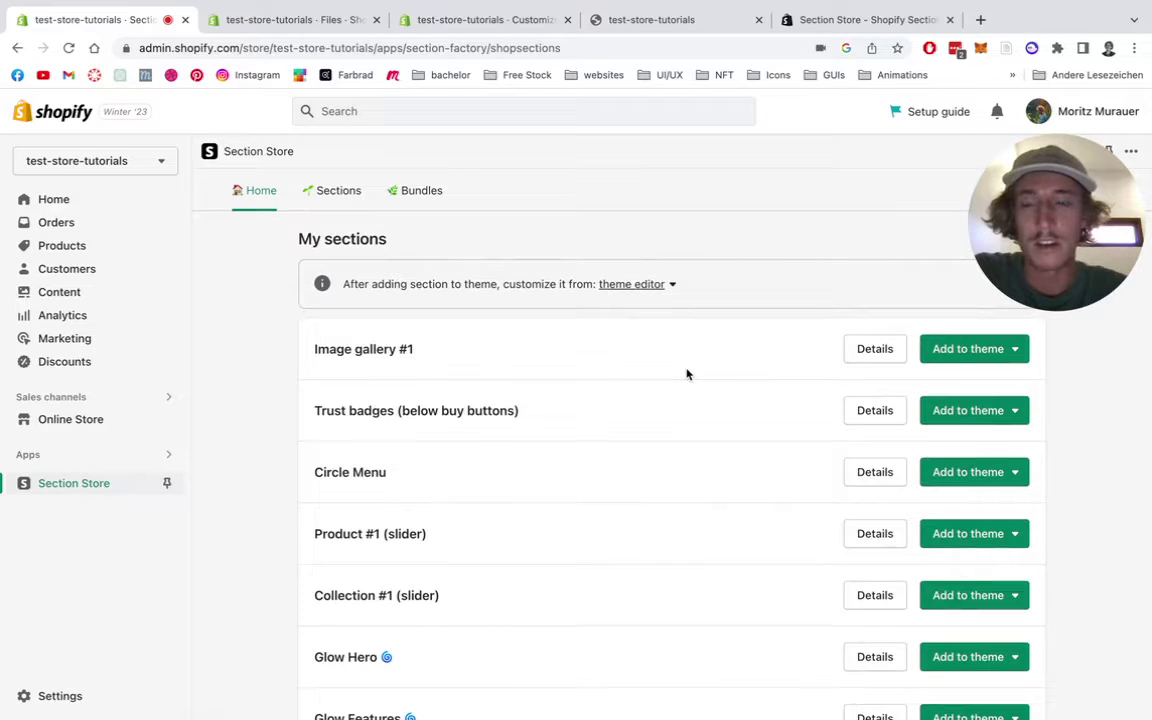
Step: Copy the link of the 'Pexels Videos 1093662' MP4 from Content > Files
click(61, 293)
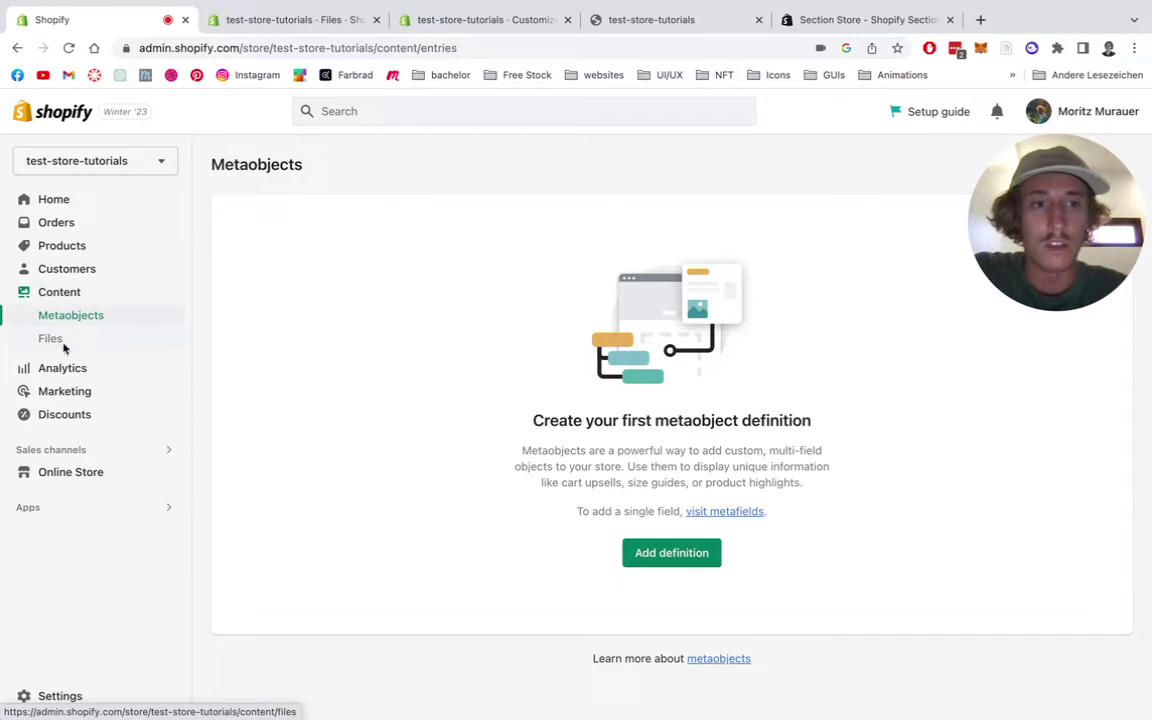
click(50, 339)
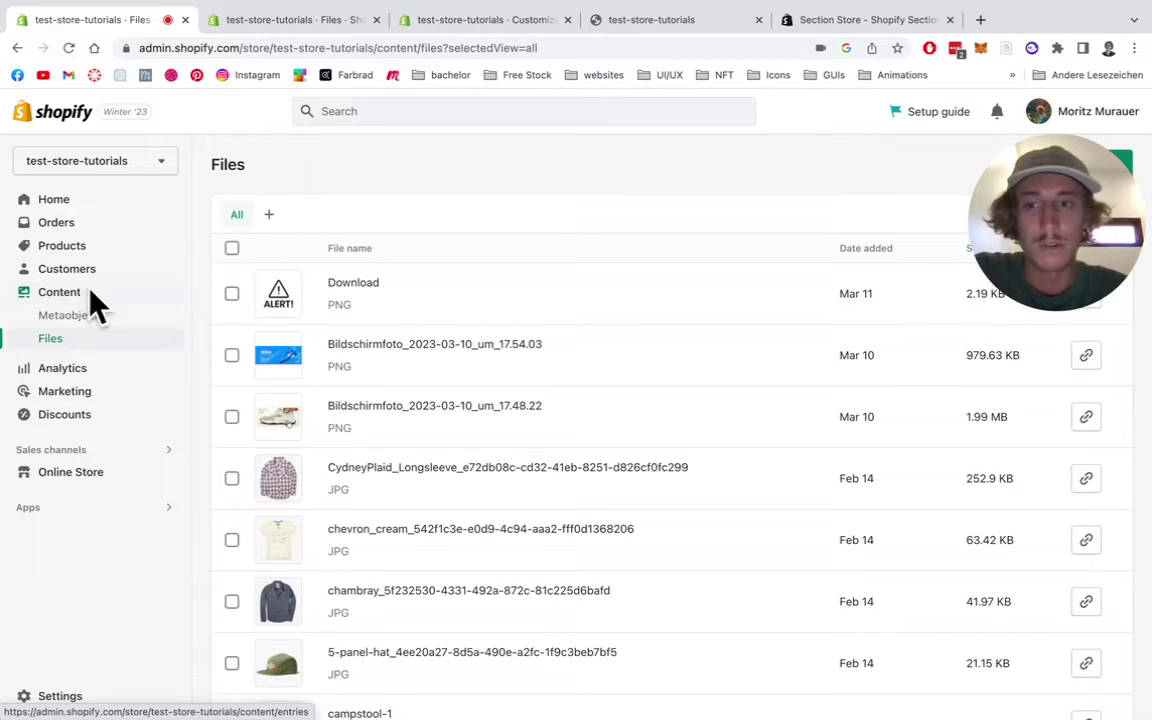
scroll(564, 460, down, 2)
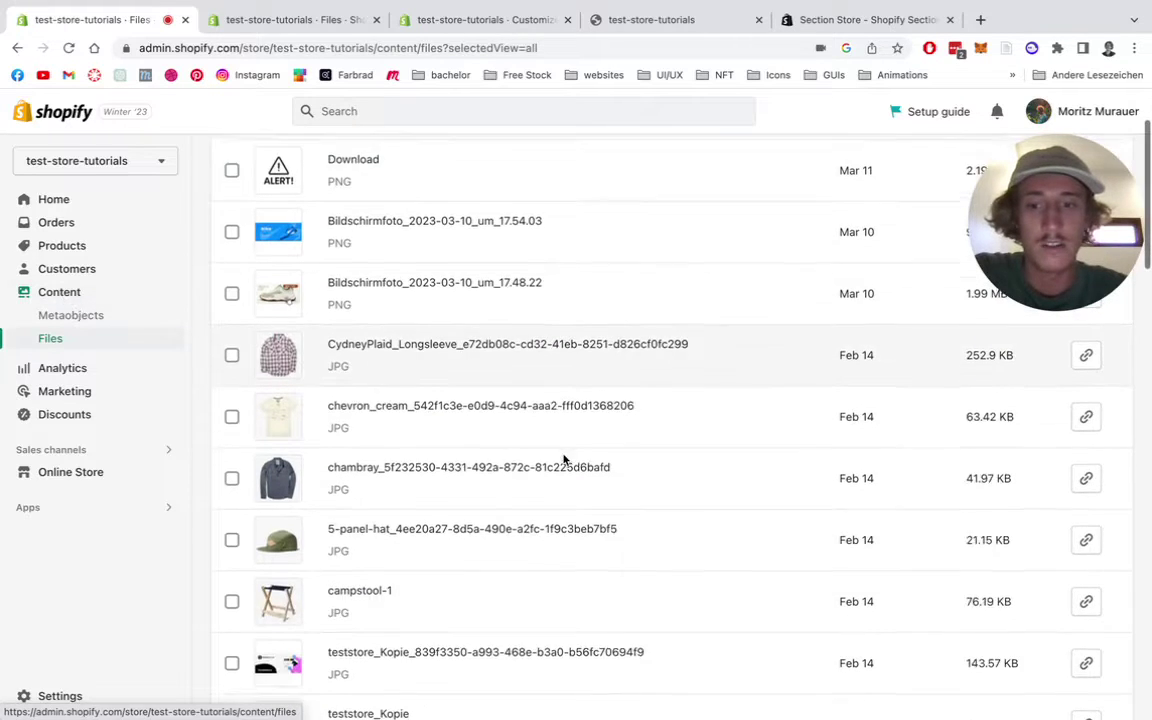
scroll(830, 266, up, 2)
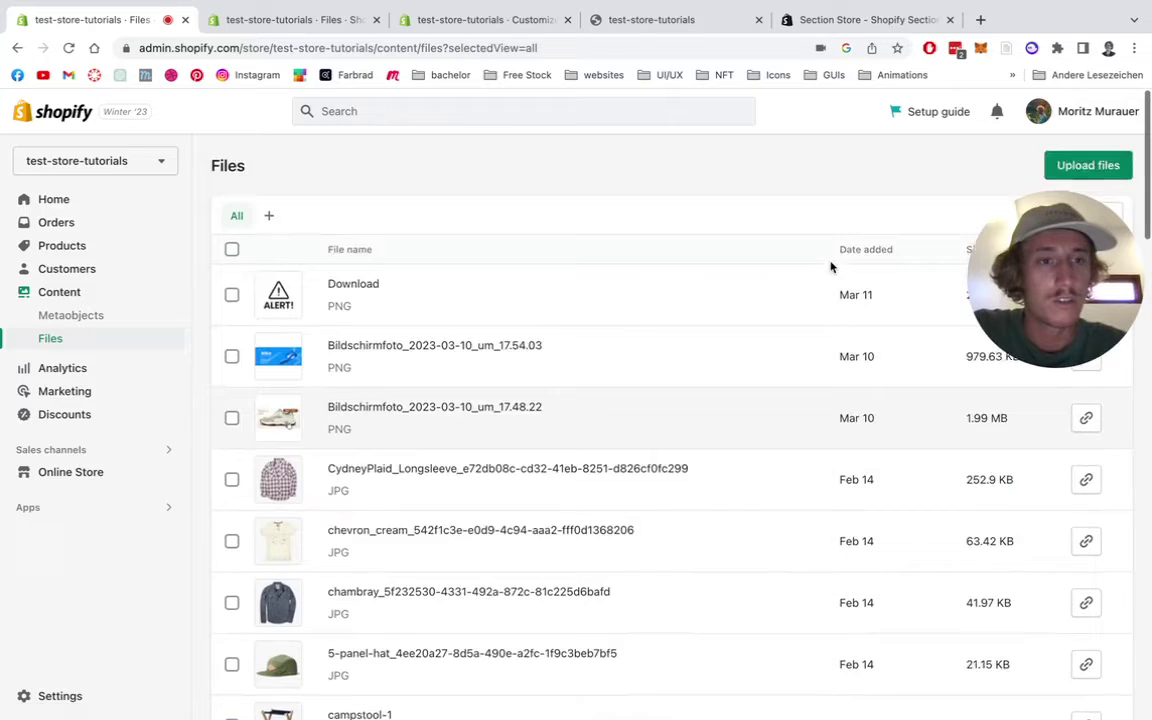
scroll(698, 431, down, 3)
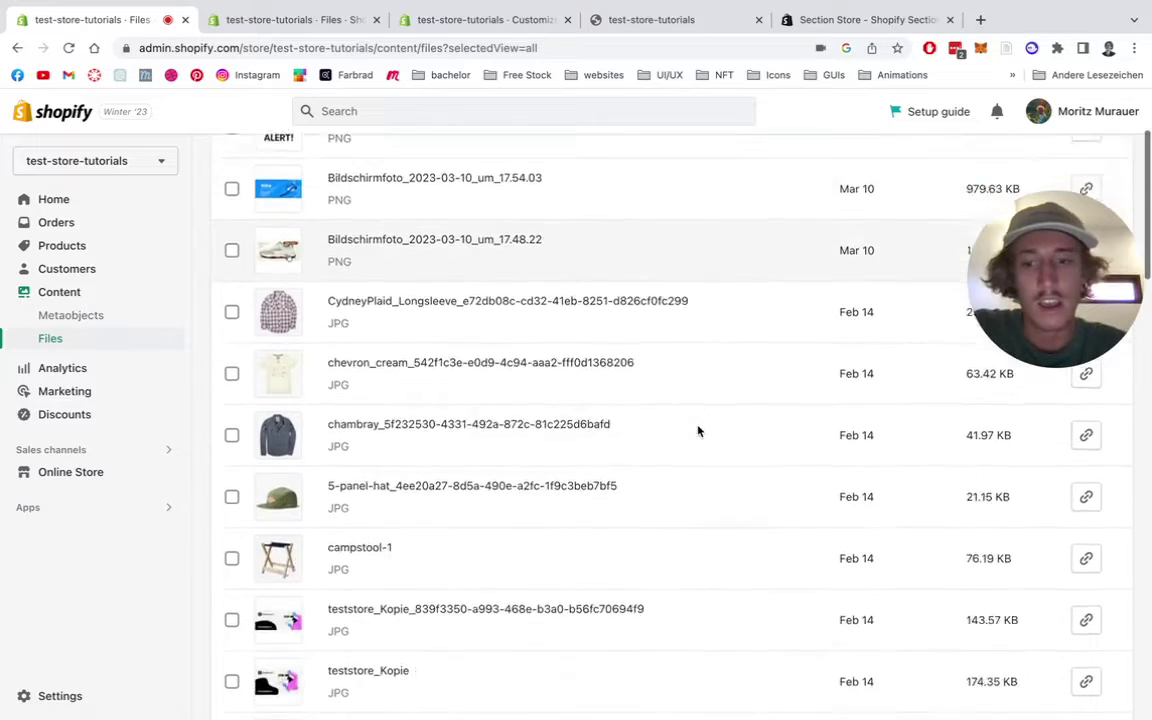
scroll(698, 431, down, 3)
scroll(698, 431, down, 3)
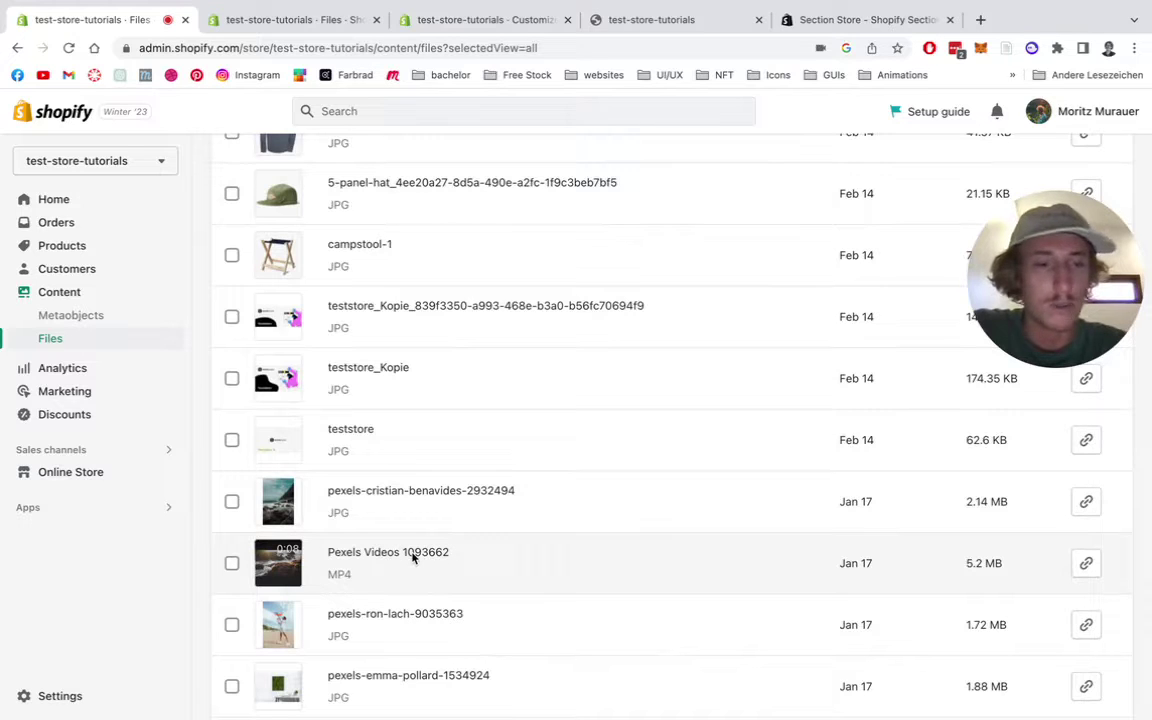
click(1087, 563)
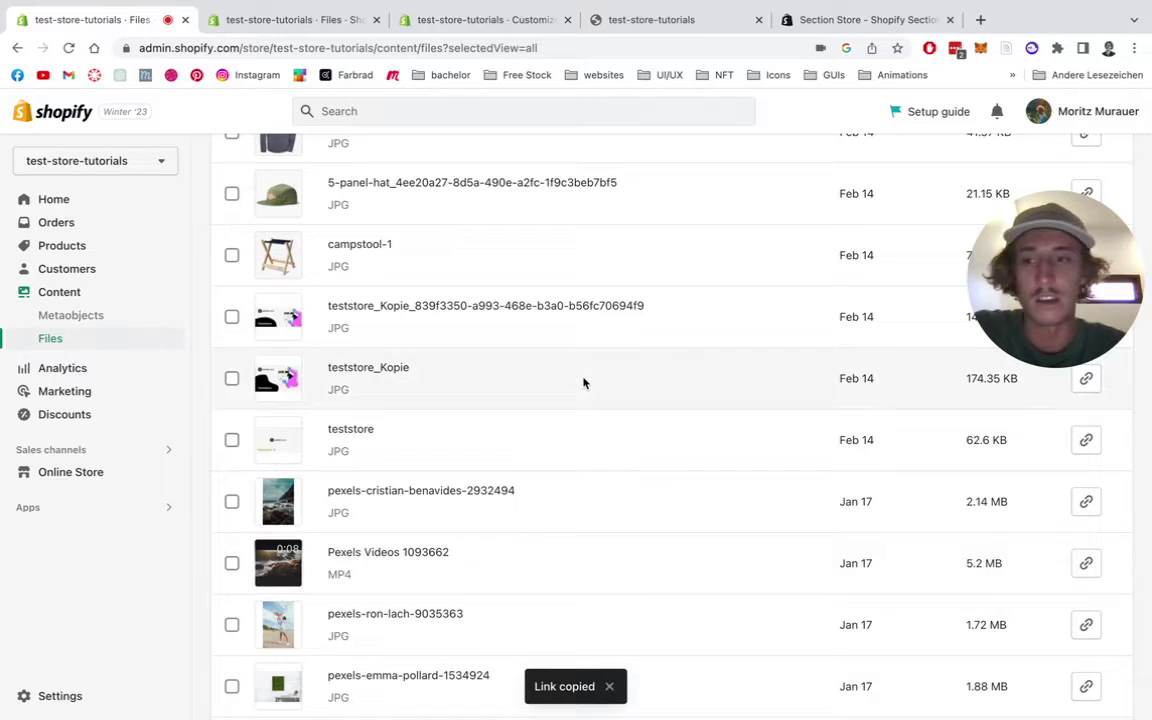
scroll(584, 380, up, 5)
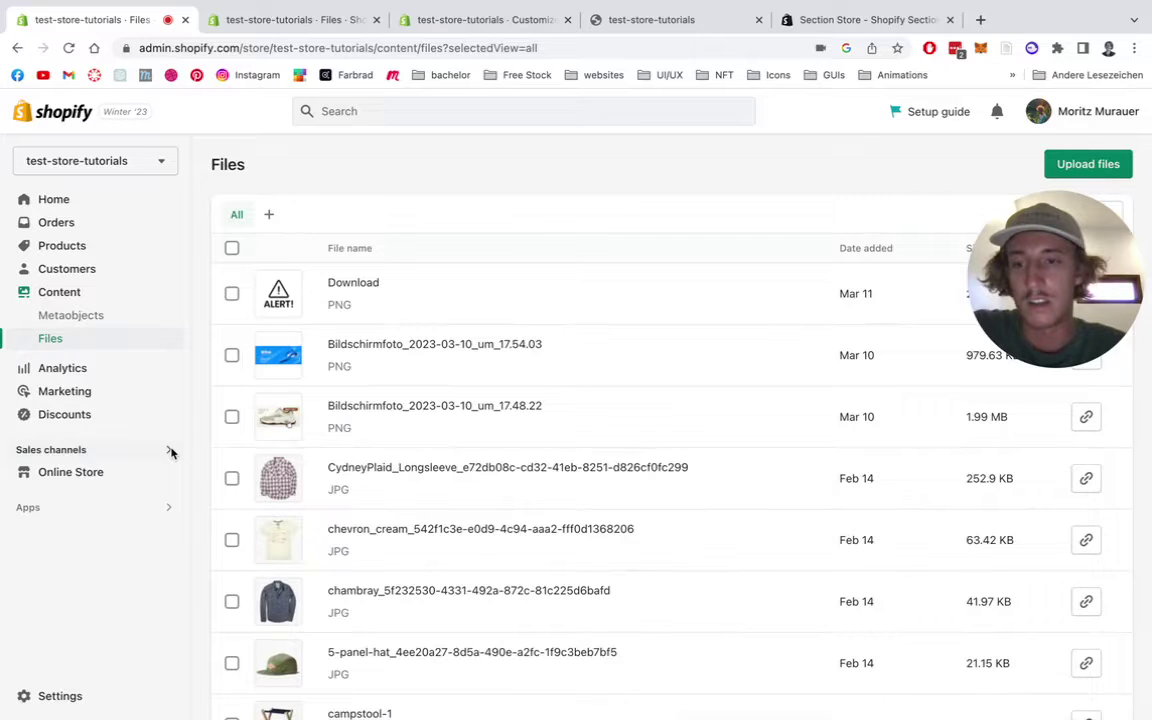
Step: Open the Online Store themes, then go to Dawn's home page in the theme editor
click(169, 451)
click(90, 482)
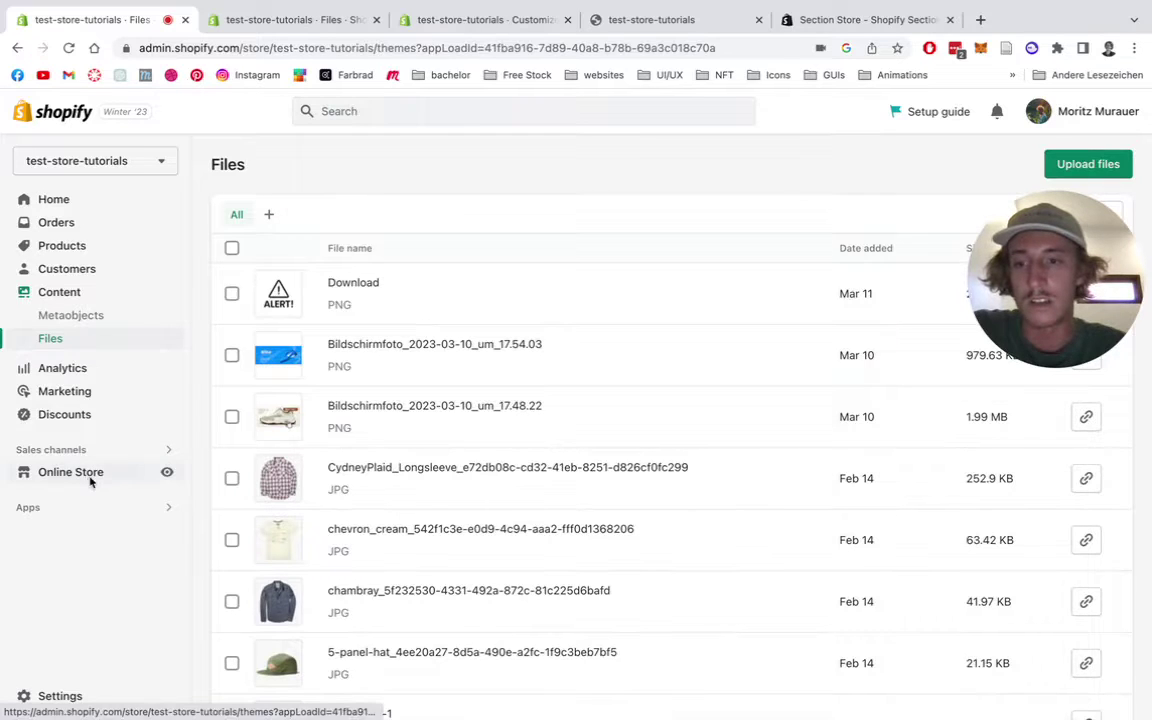
click(90, 478)
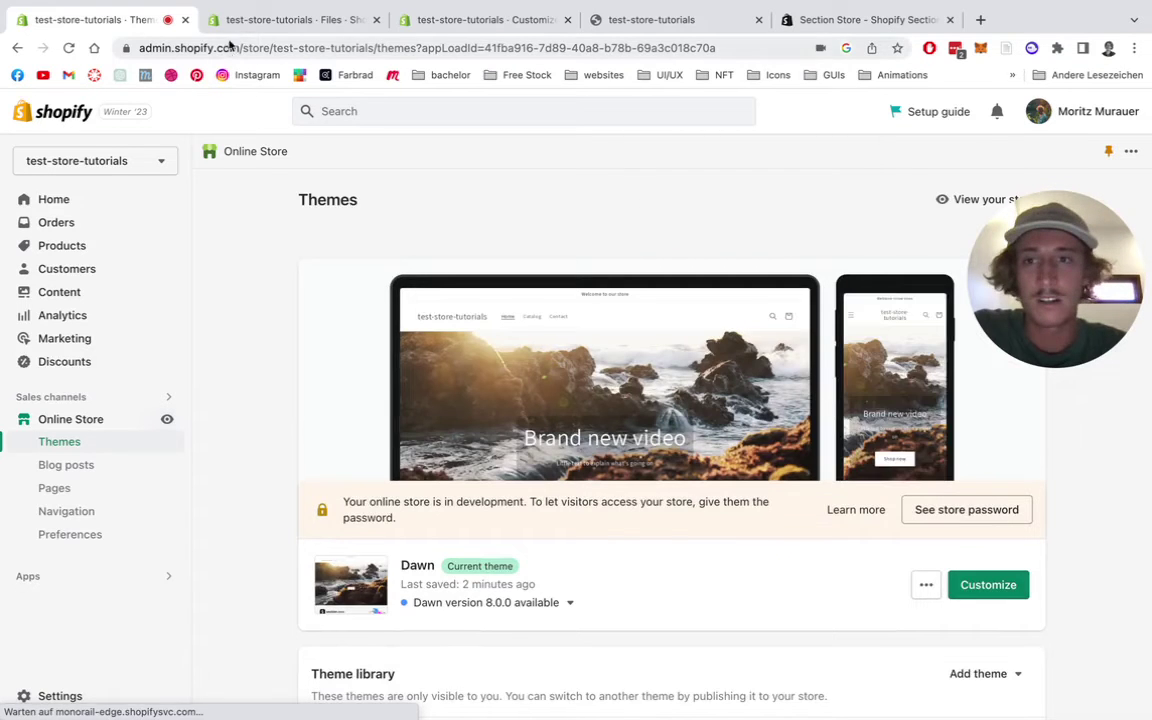
click(255, 20)
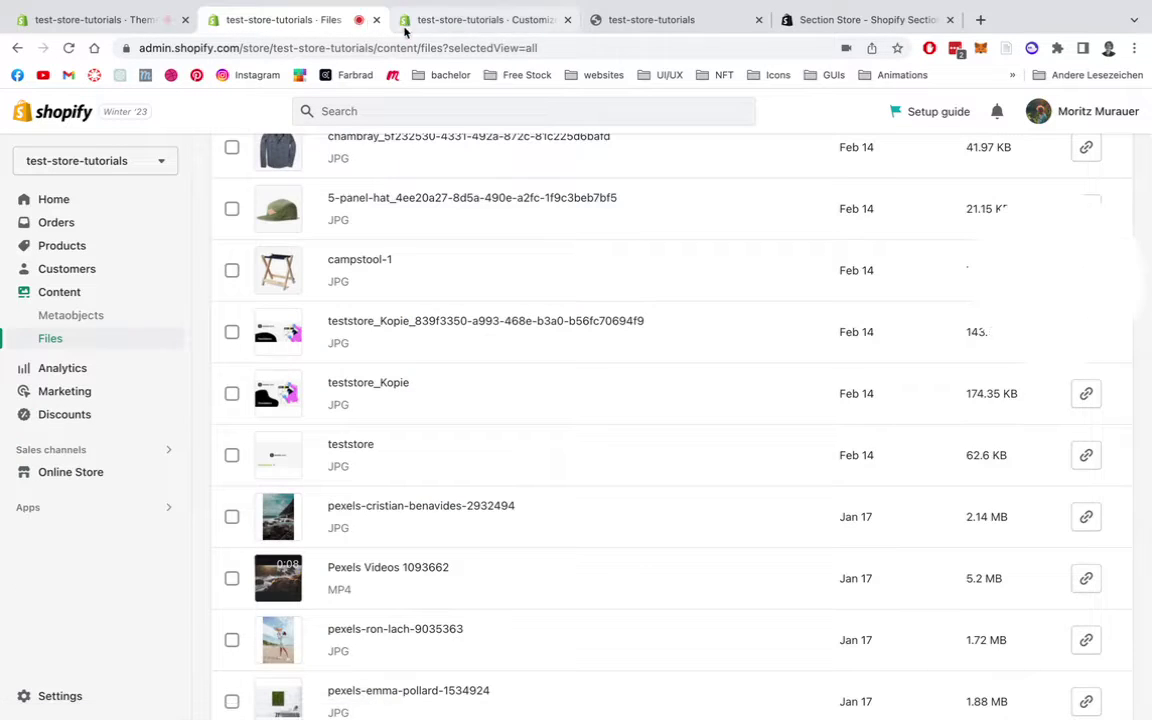
click(460, 20)
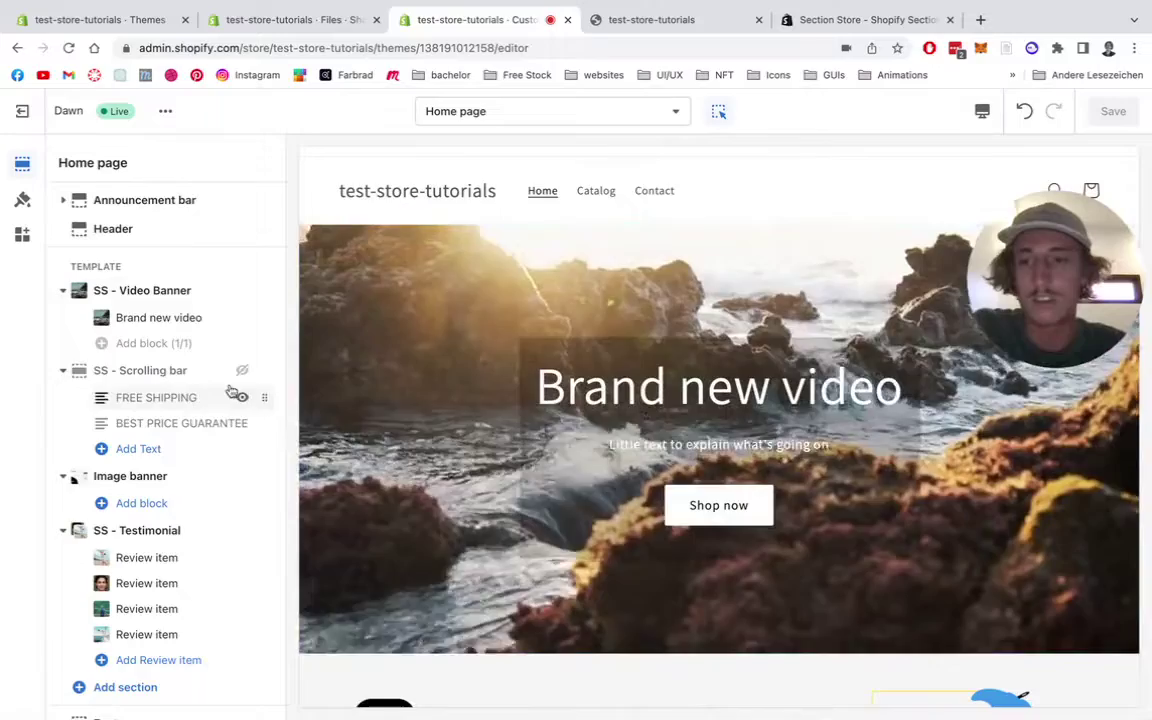
Step: Remove the existing SS - Video Banner section and add a new SS - Video Banner
click(183, 290)
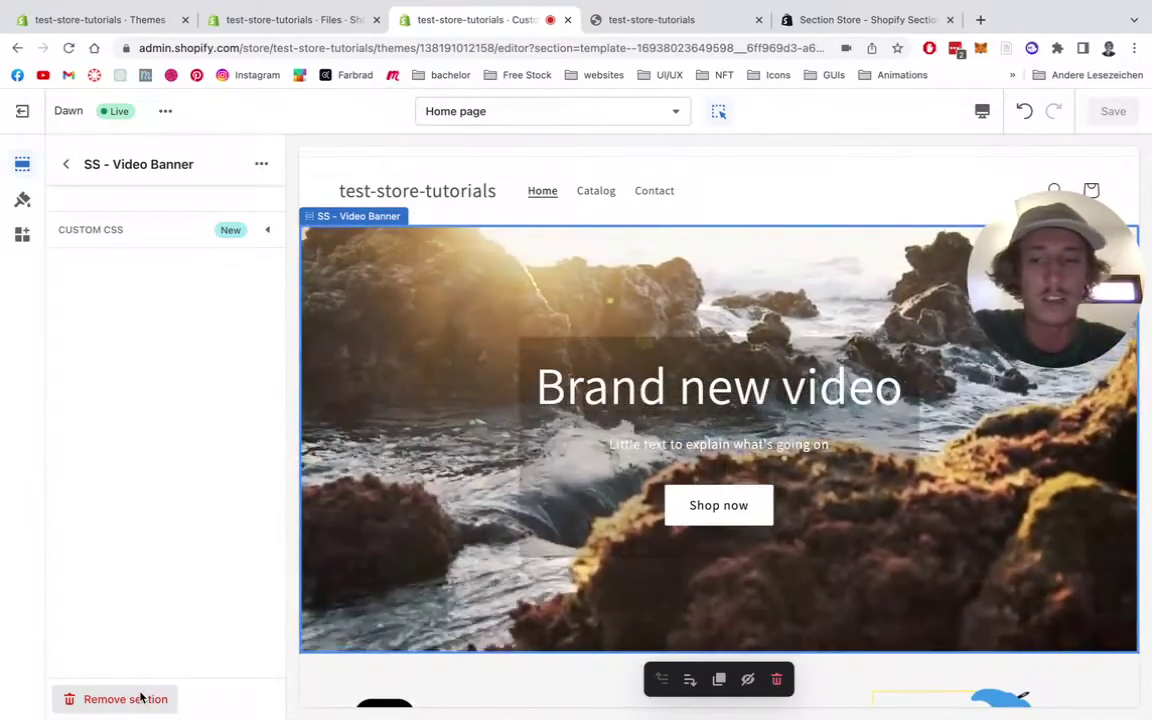
click(140, 699)
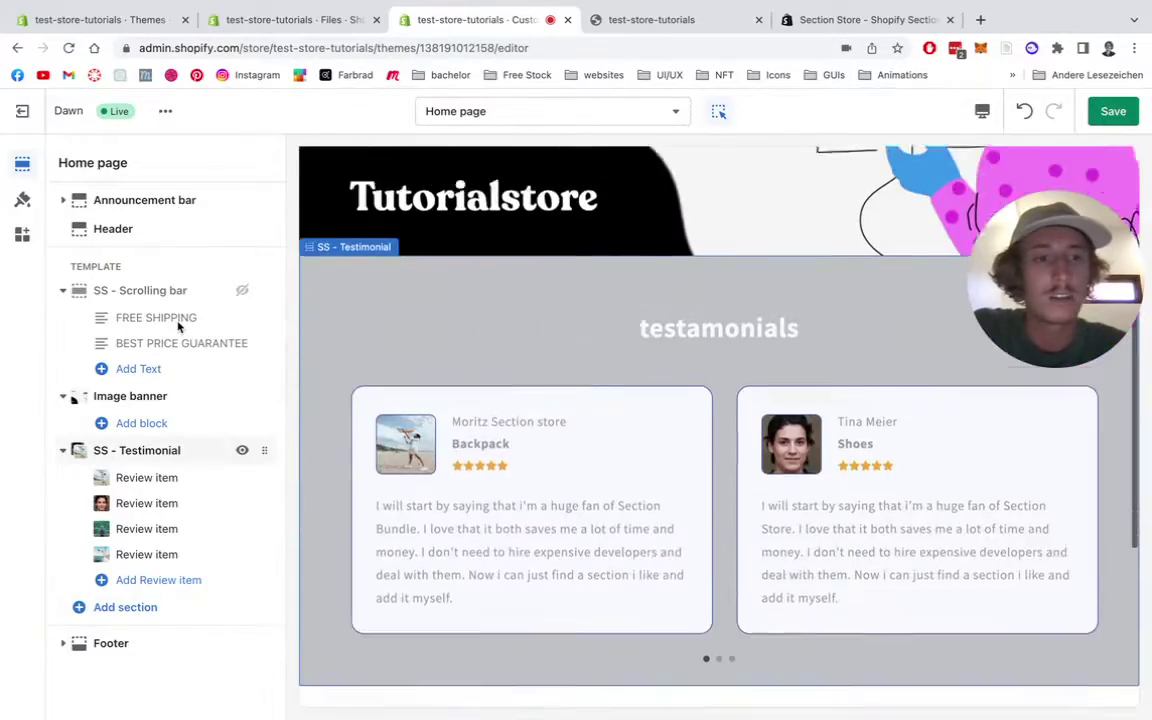
click(141, 608)
text(ss video)
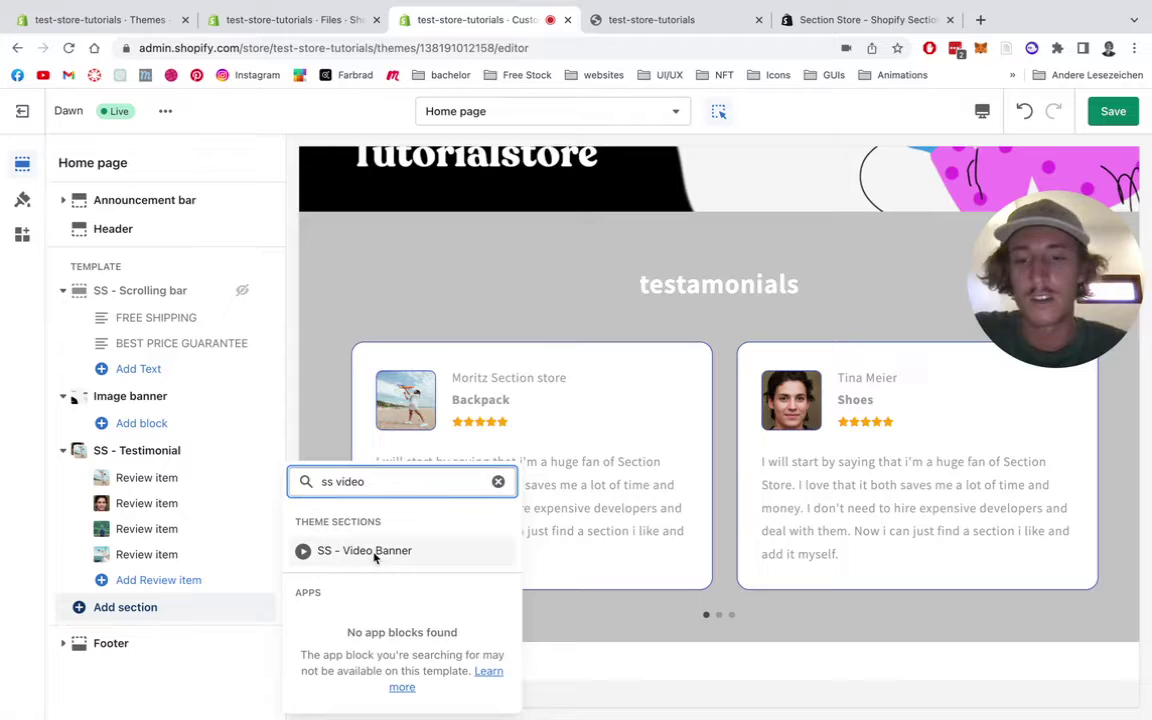
click(381, 551)
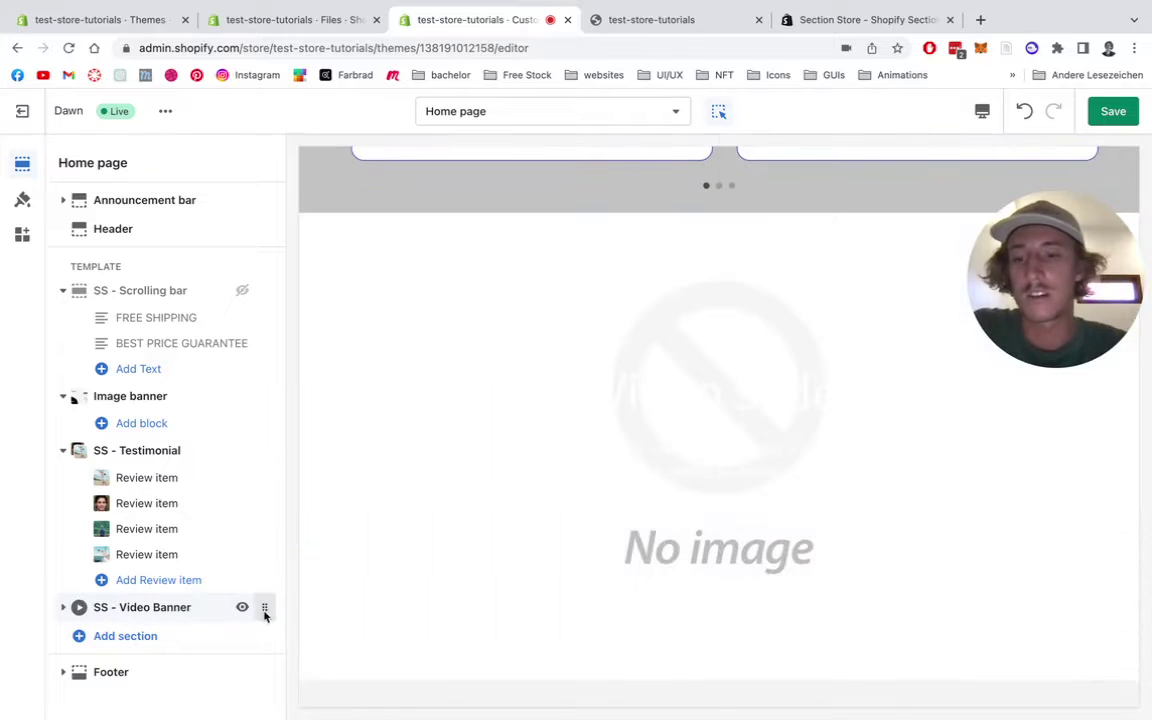
Step: Drag SS - Video Banner above SS - Scrolling bar and expand its Video slide block
drag(265, 610, 235, 303)
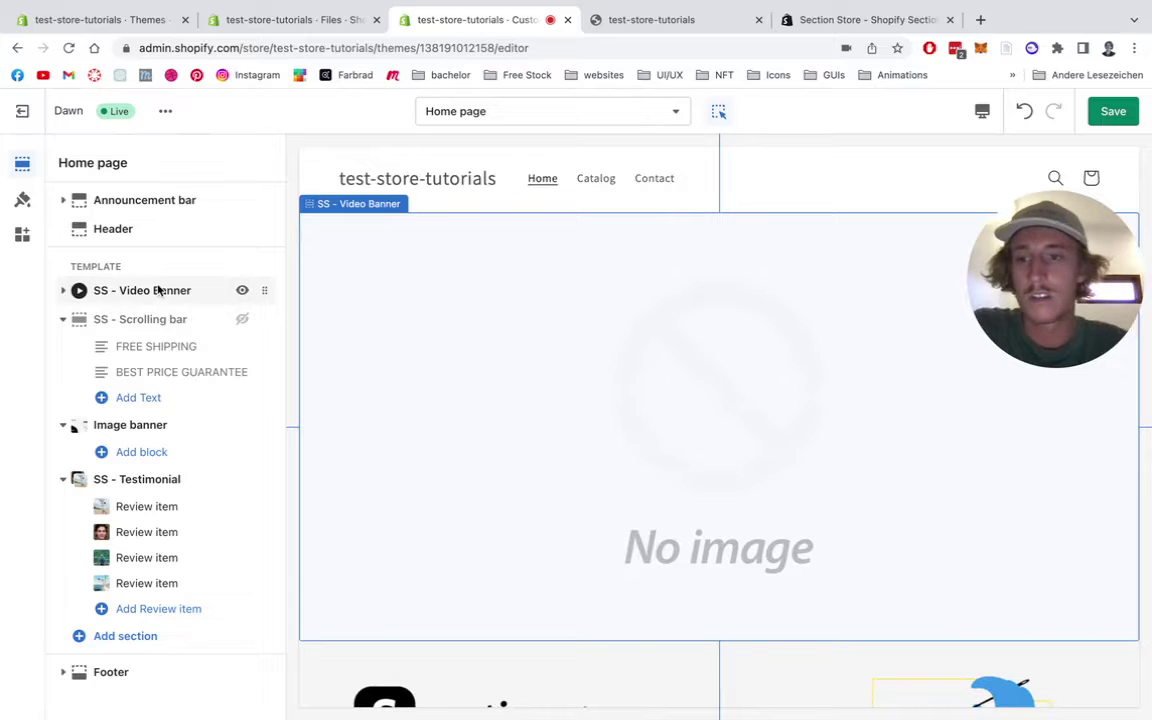
click(63, 291)
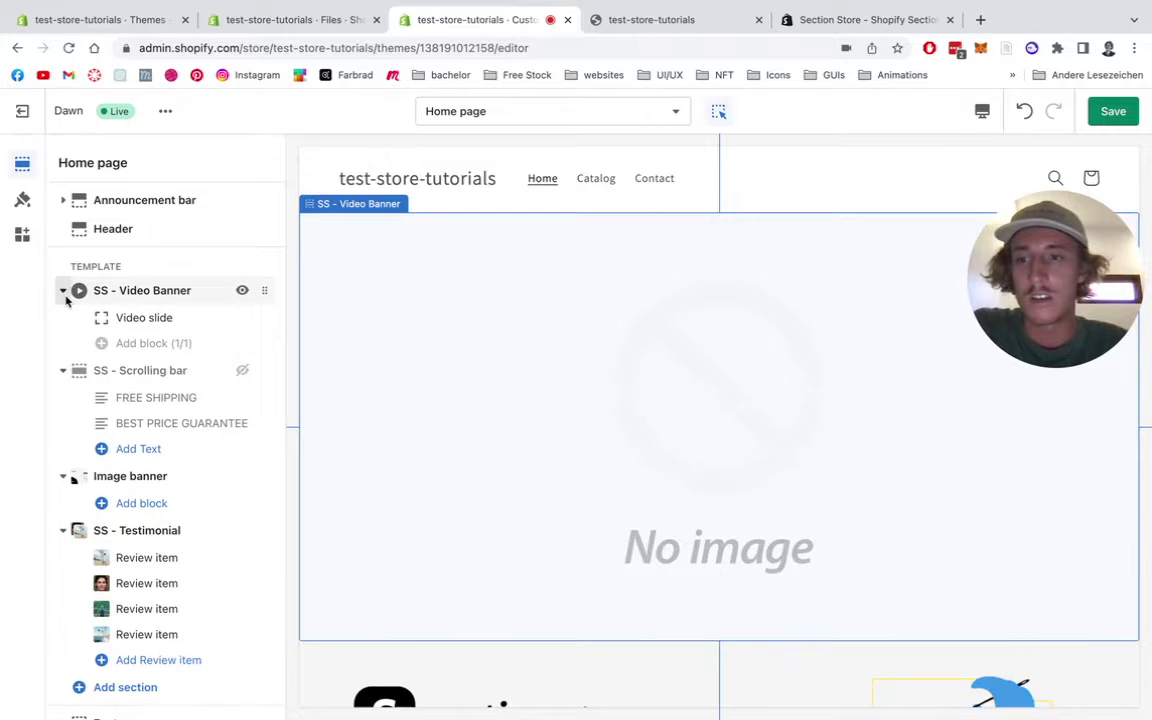
click(155, 318)
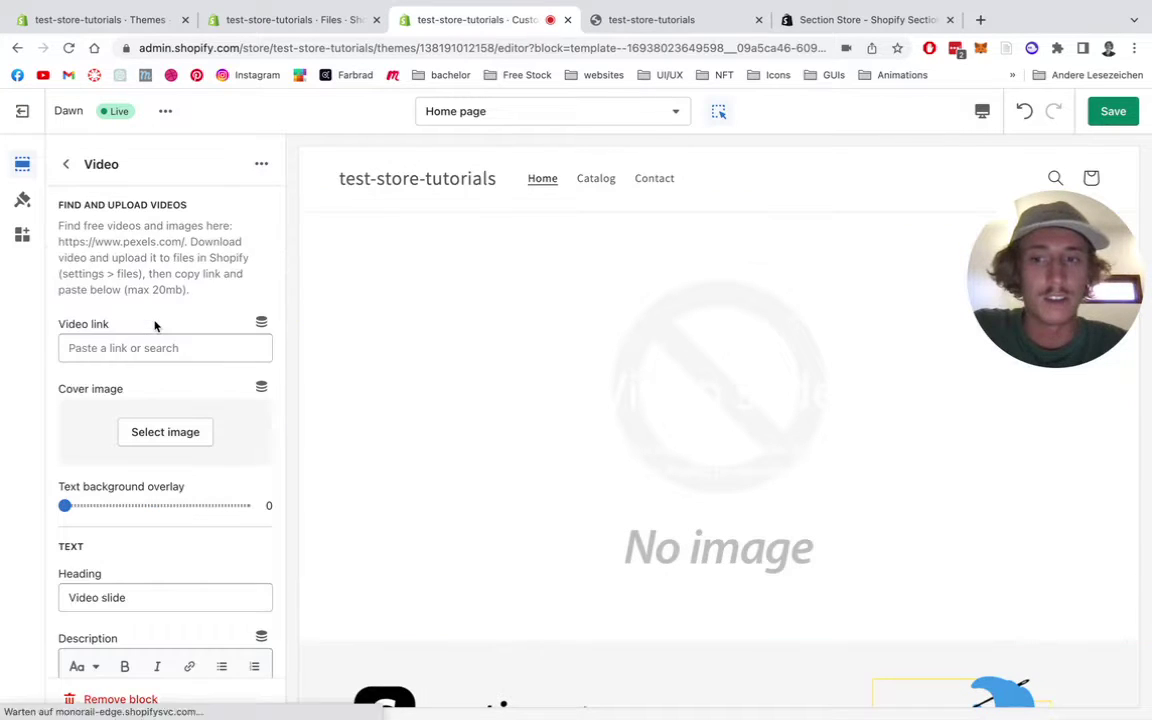
scroll(162, 326, down, 2)
Step: Paste the copied cdn.shopify.com MP4 URL into the Video link field
click(164, 322)
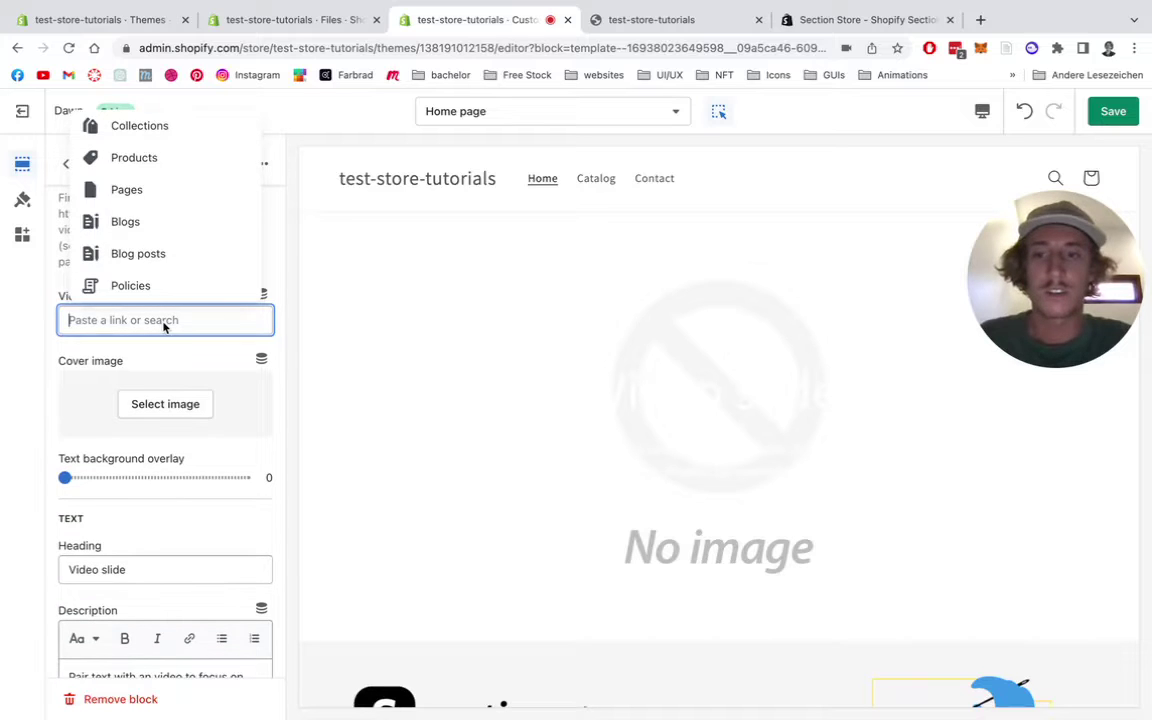
key(ctrl+v)
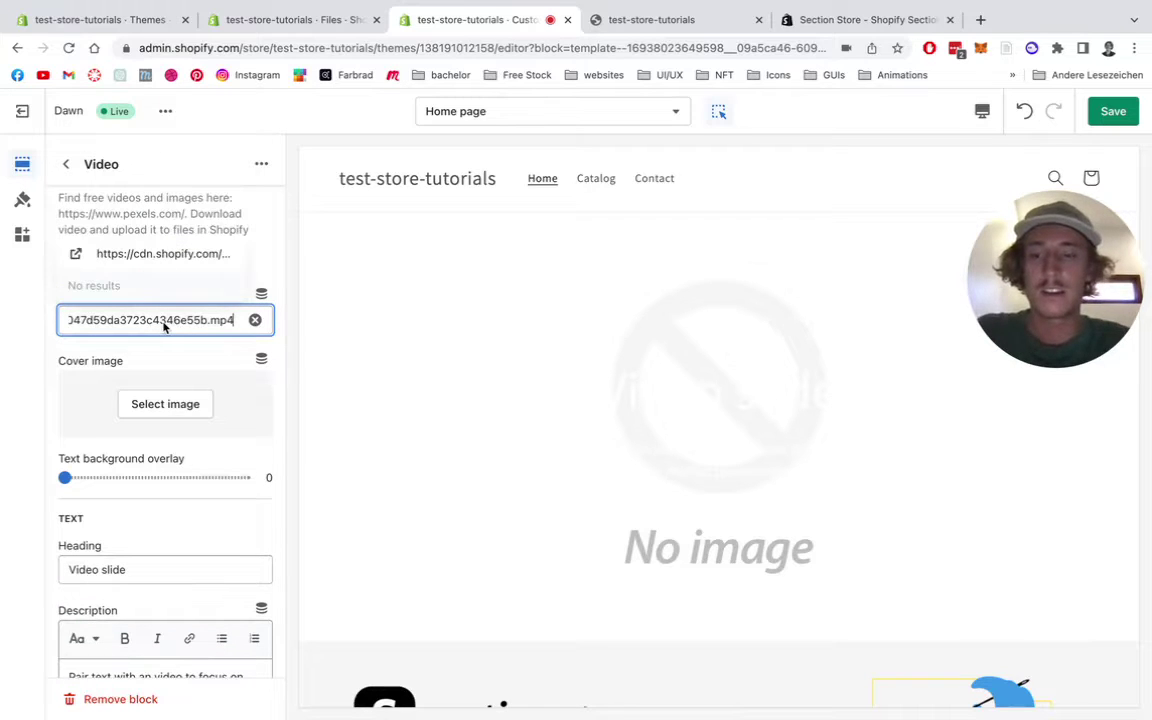
click(172, 253)
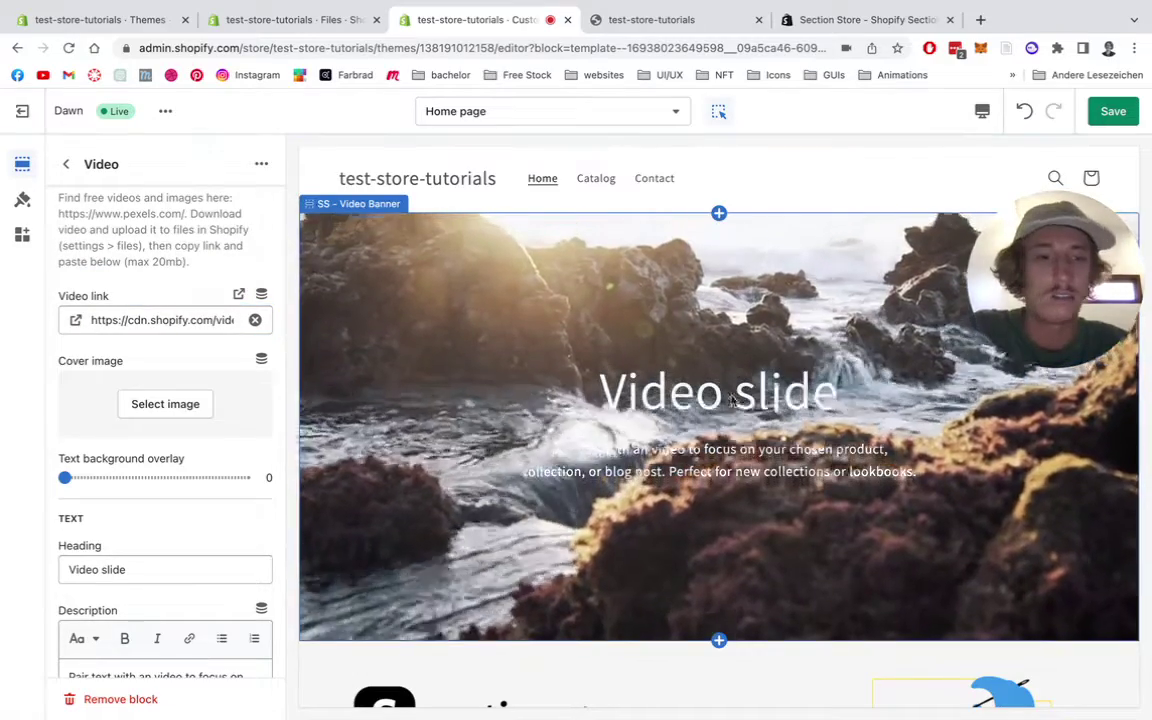
Step: Set the rocky beach photo as the cover image and the text background overlay to 18
click(165, 404)
scroll(198, 350, down, 4)
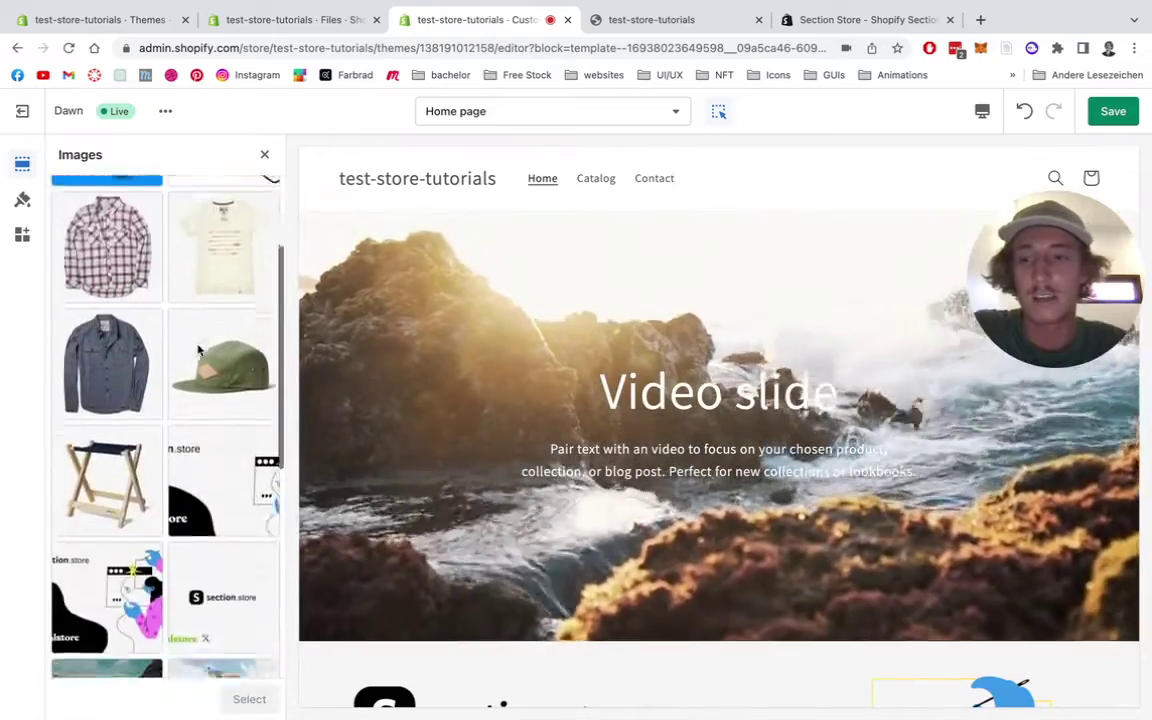
scroll(198, 350, down, 3)
click(106, 450)
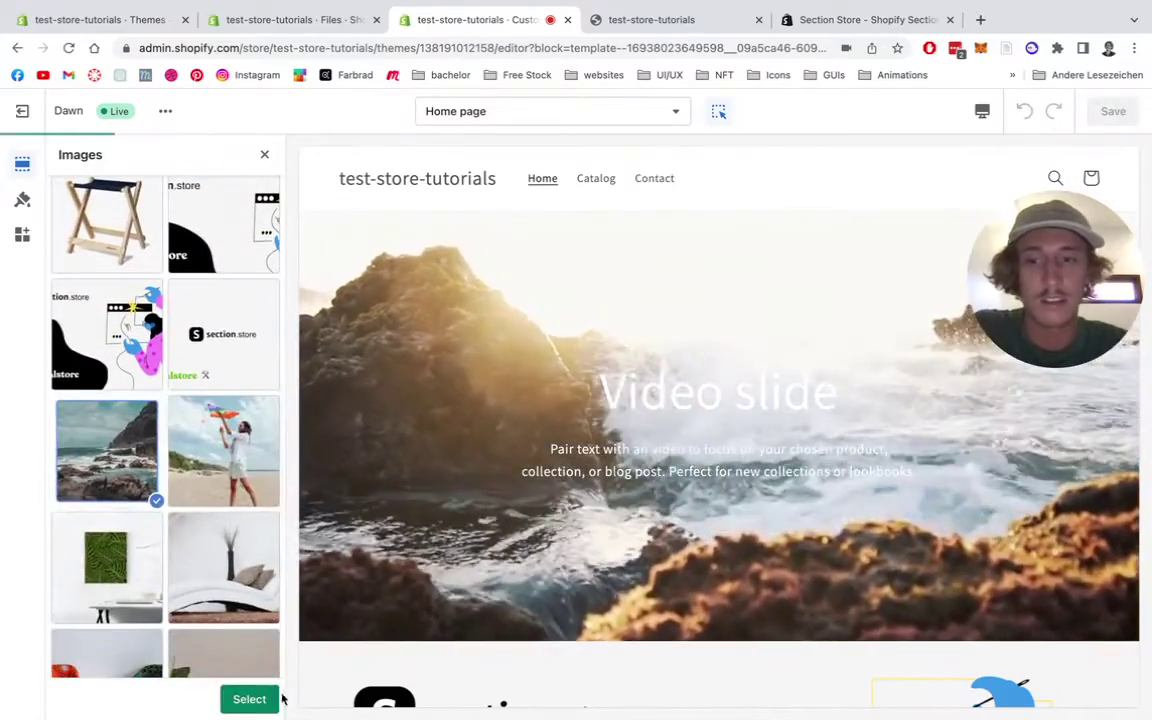
click(252, 699)
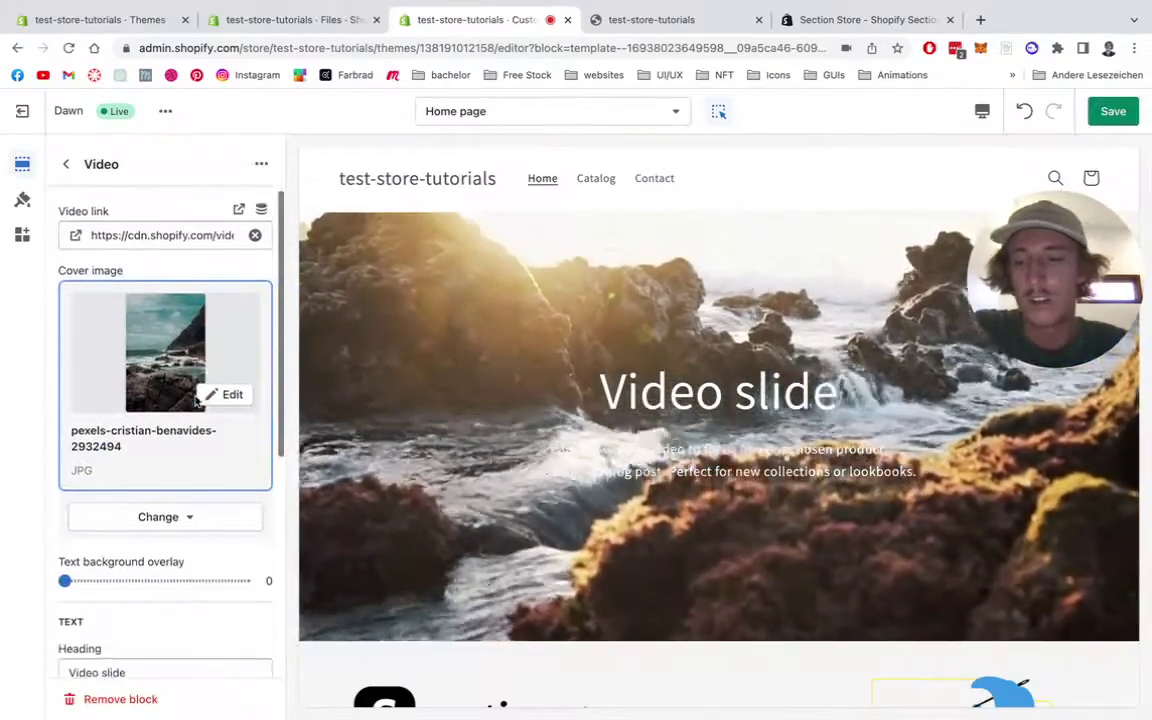
scroll(196, 400, down, 2)
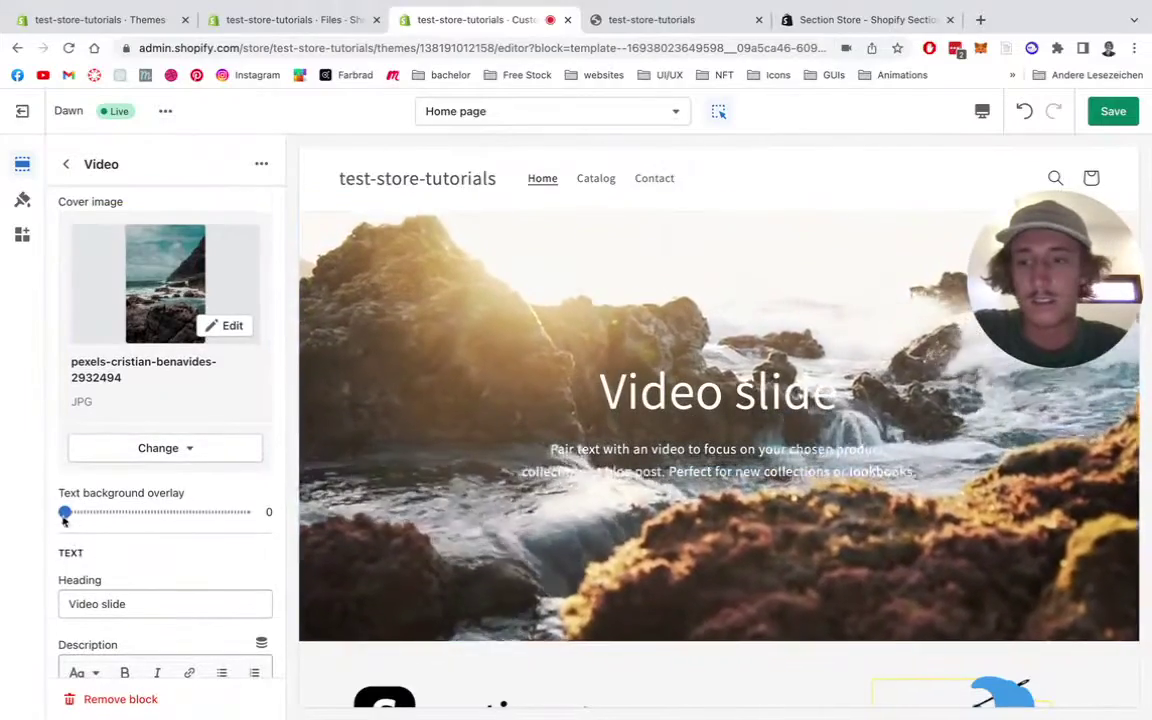
drag(64, 516, 97, 514)
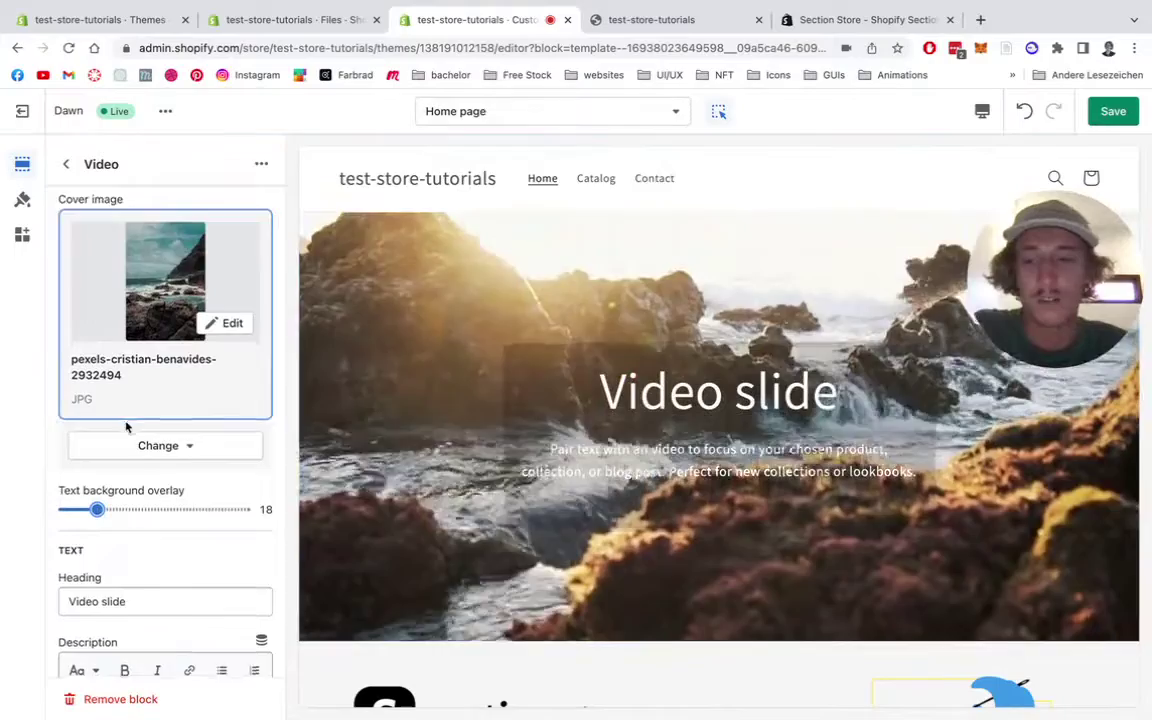
scroll(126, 420, down, 3)
Step: Replace the banner heading with 'Example Video'
drag(149, 494, 30, 492)
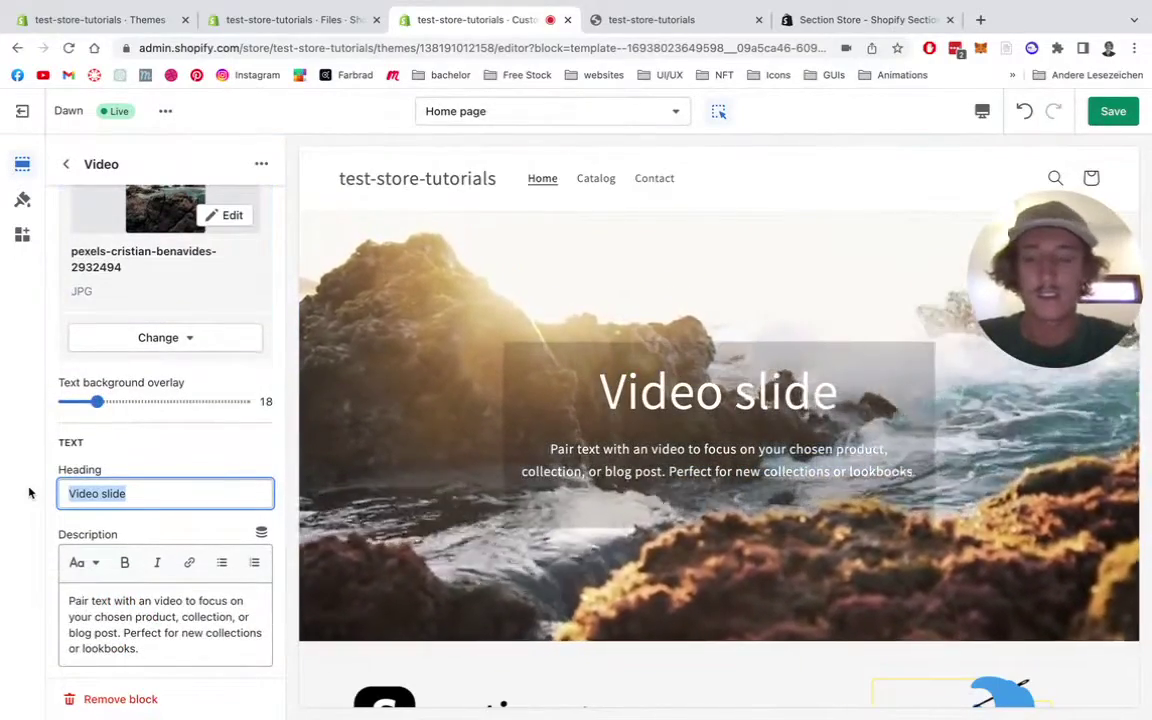
text(Exam)
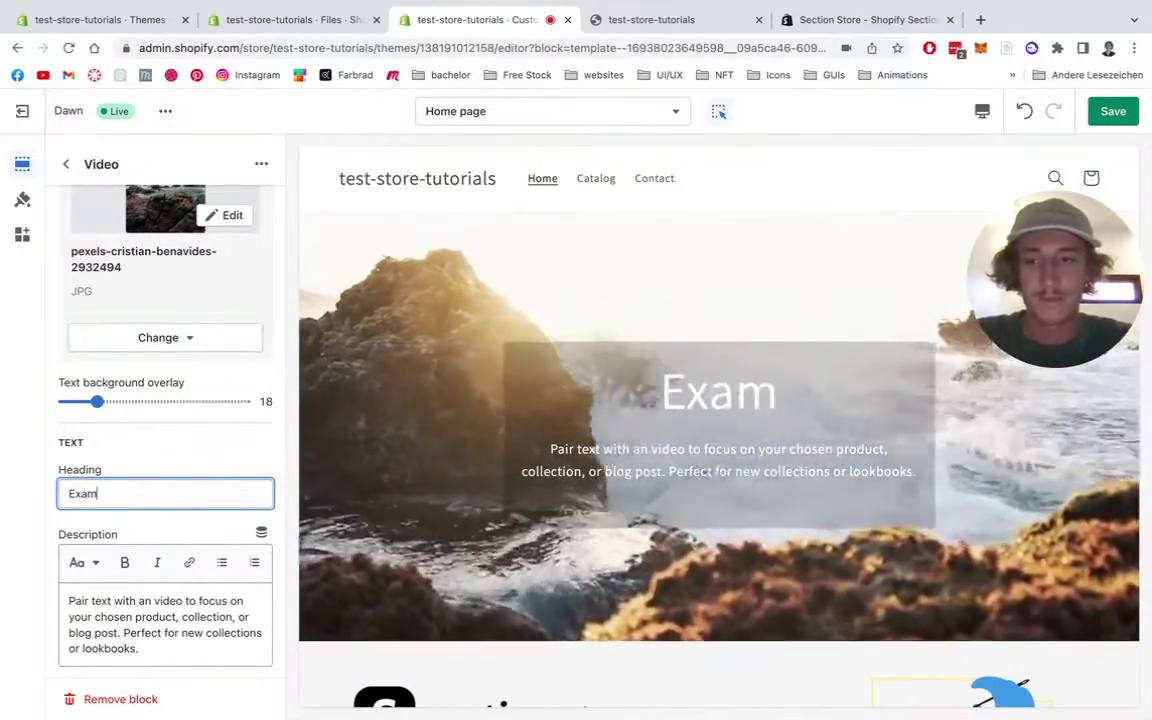
text(ple)
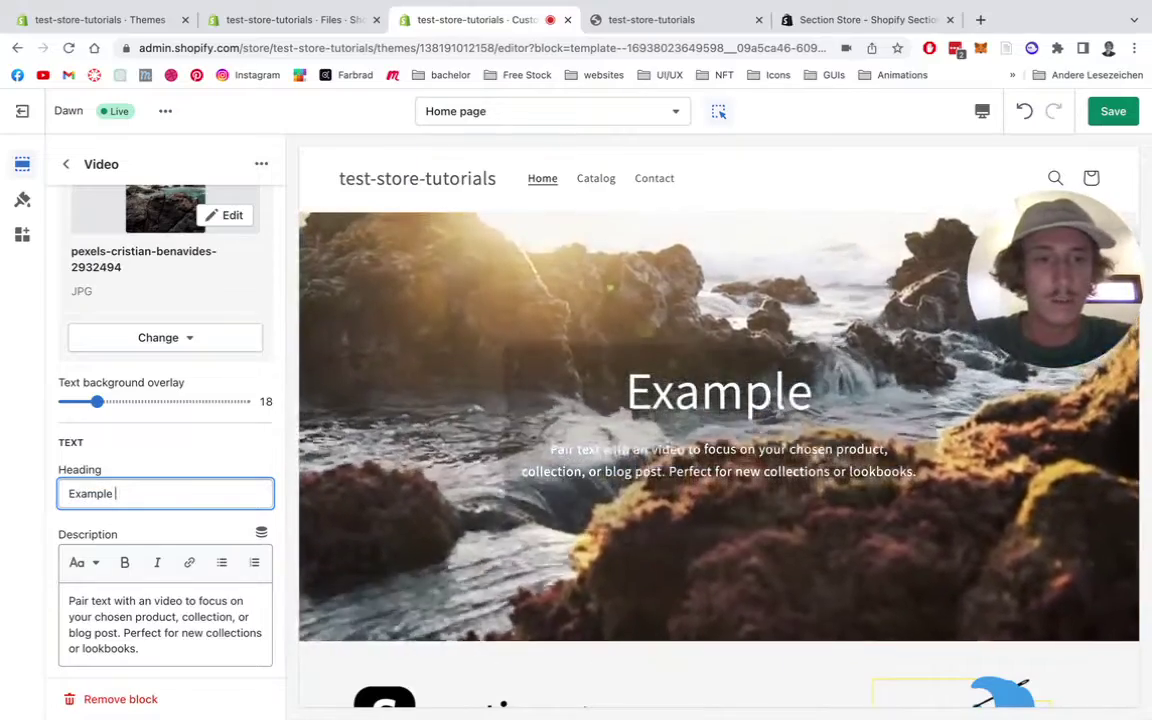
text( Video)
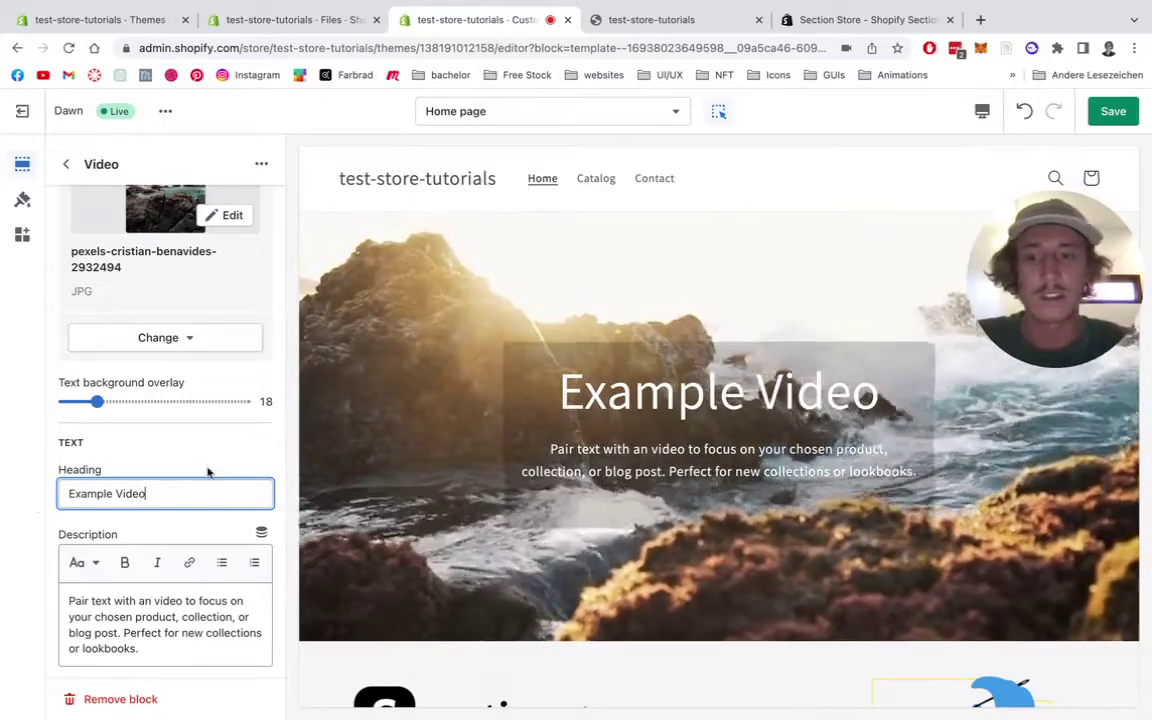
scroll(208, 472, down, 3)
Step: Replace the description with 'Example text for the sake of this video'
drag(143, 522, 13, 465)
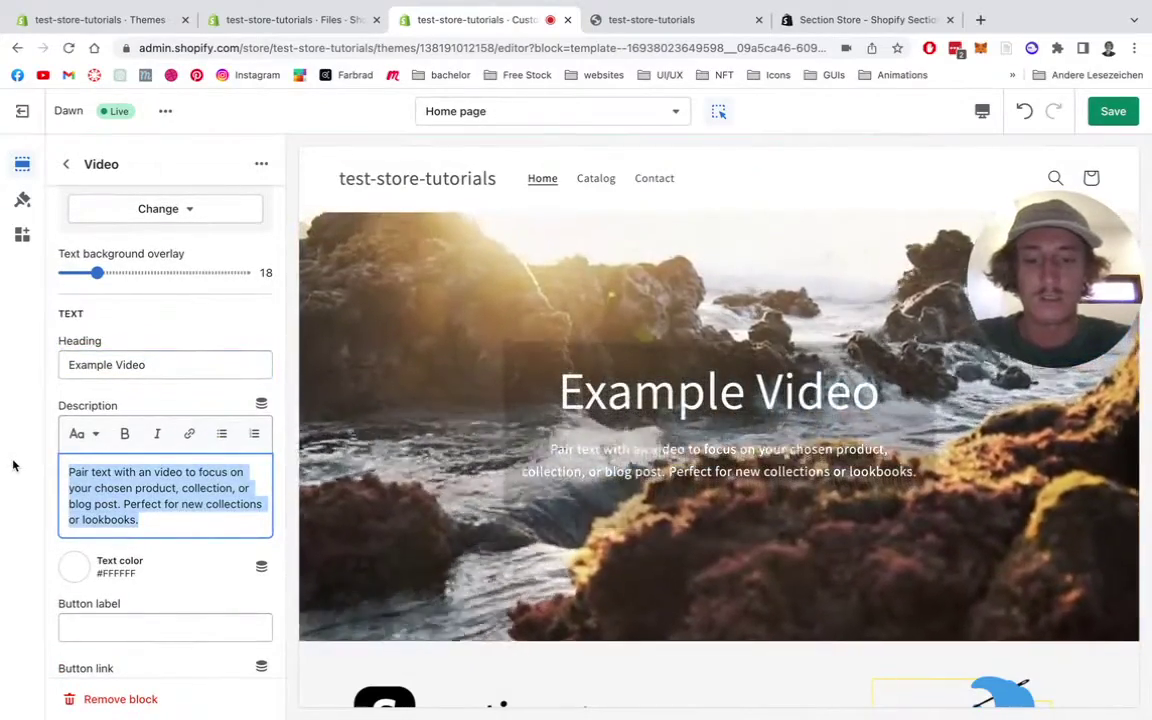
text(Example text fo)
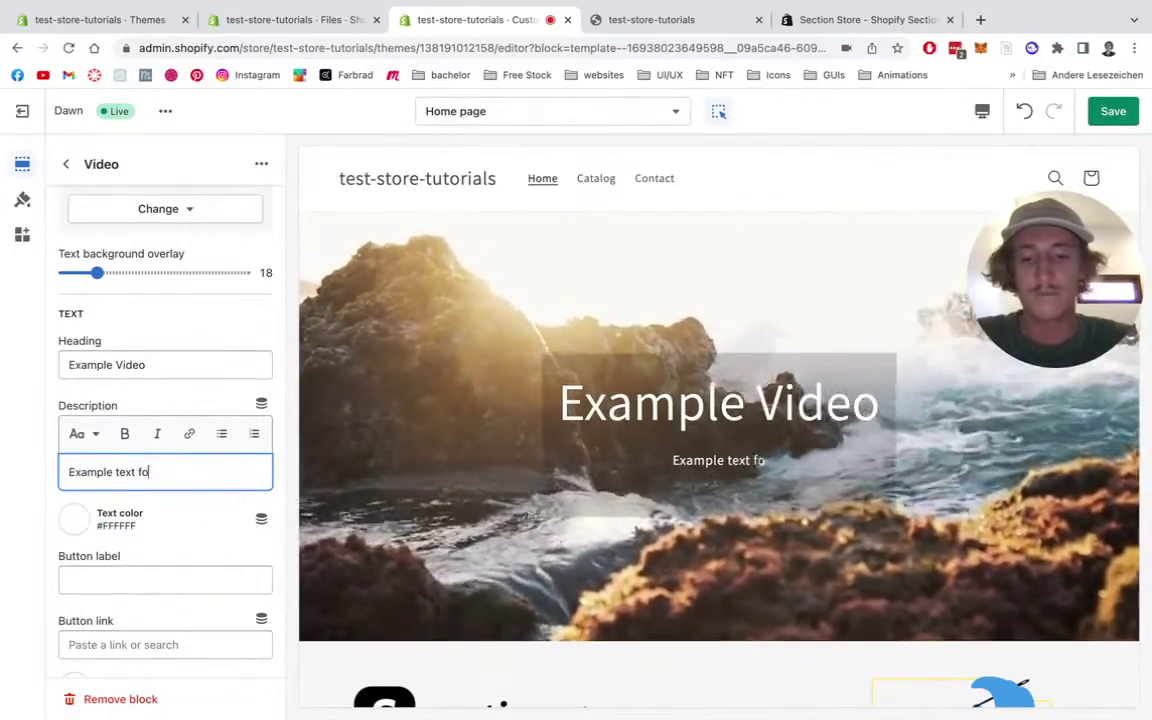
text(r the sake o)
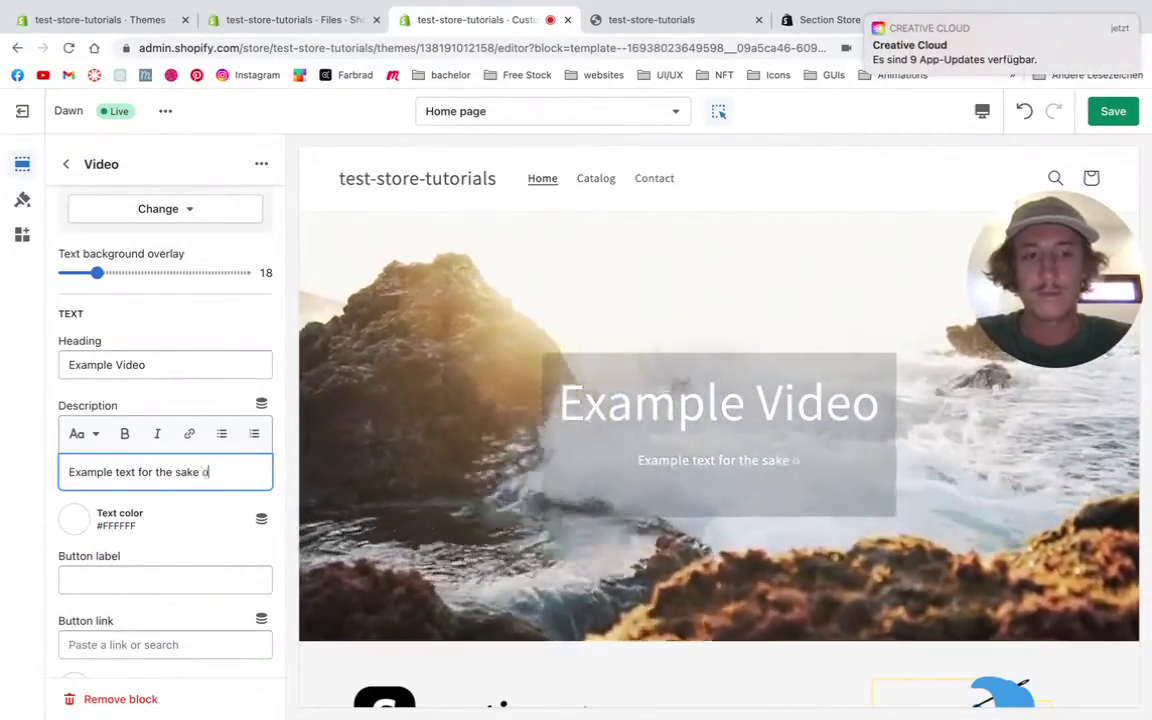
text(f this video)
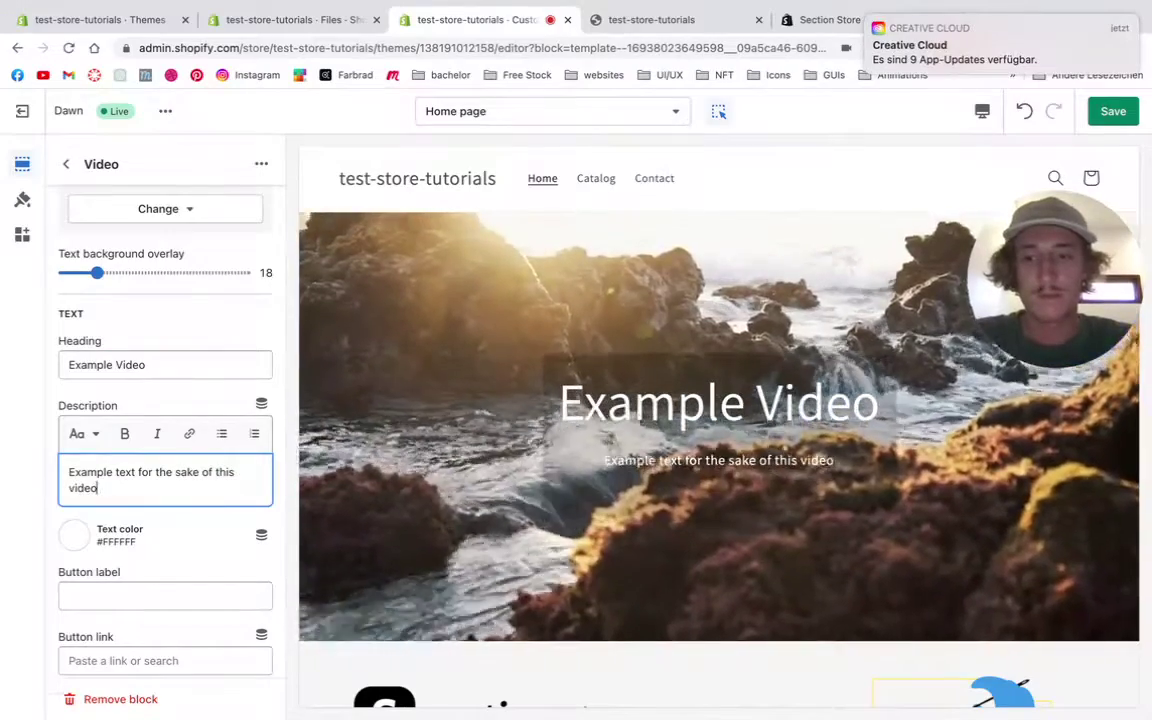
scroll(200, 433, down, 2)
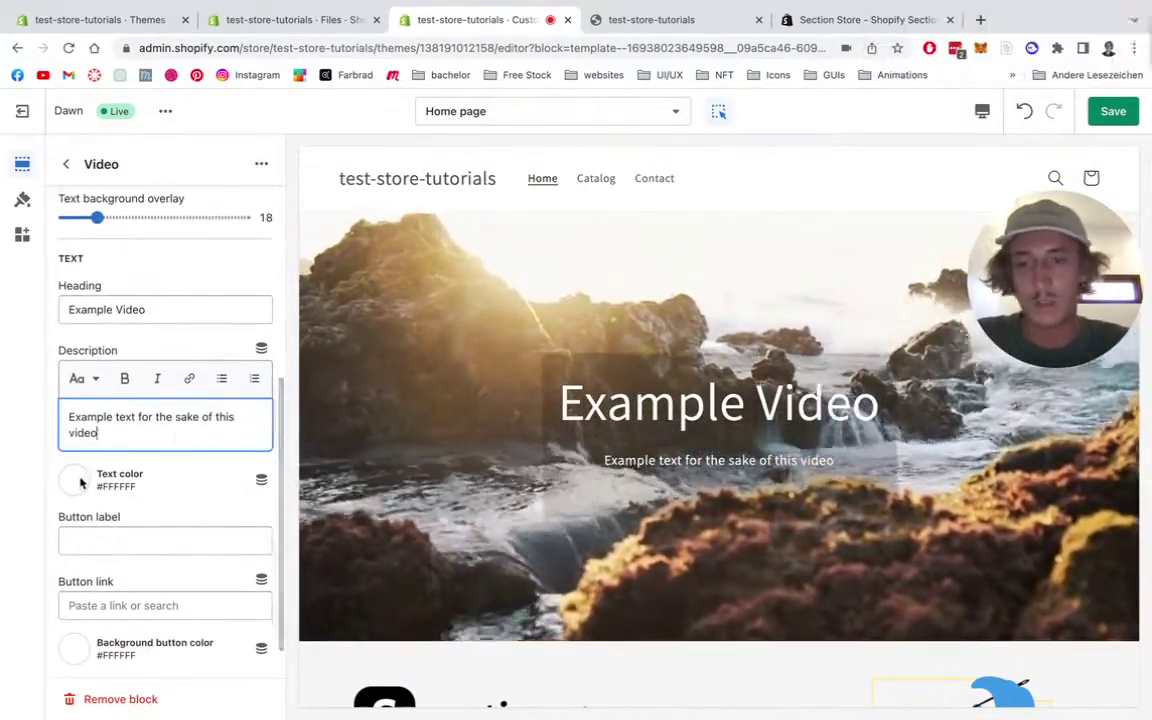
Step: Try a grey text colour, then keep the text colour white (#FFFFFF)
click(73, 480)
click(83, 180)
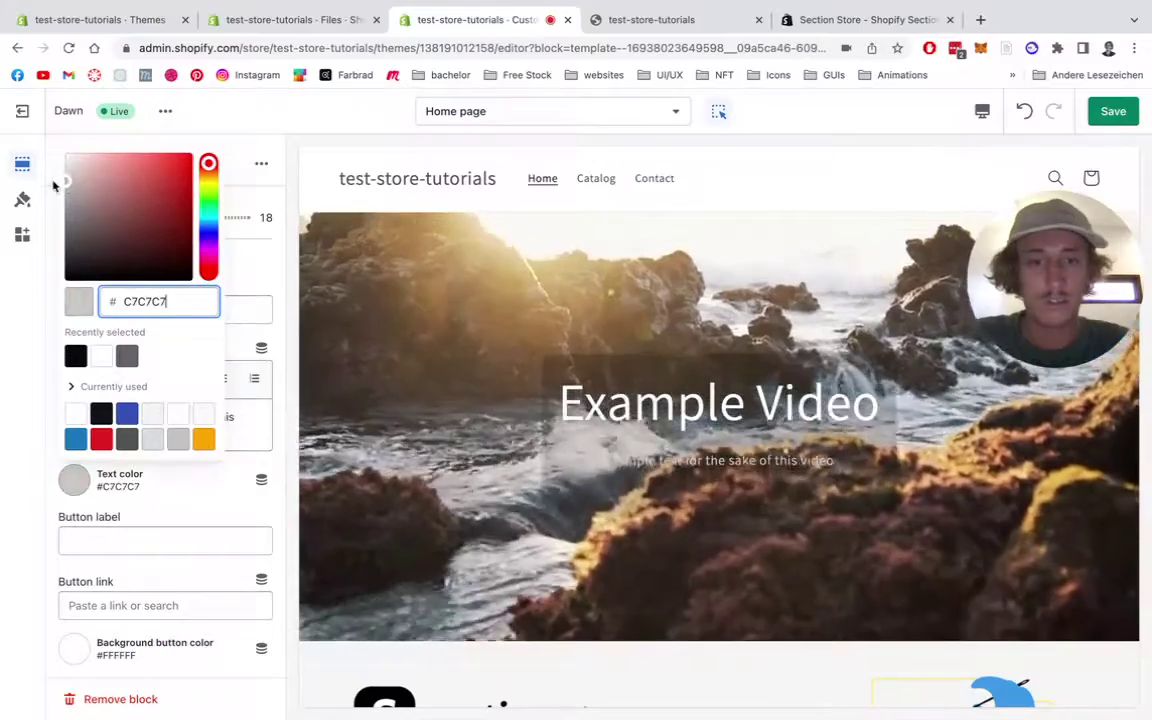
drag(60, 175, 56, 157)
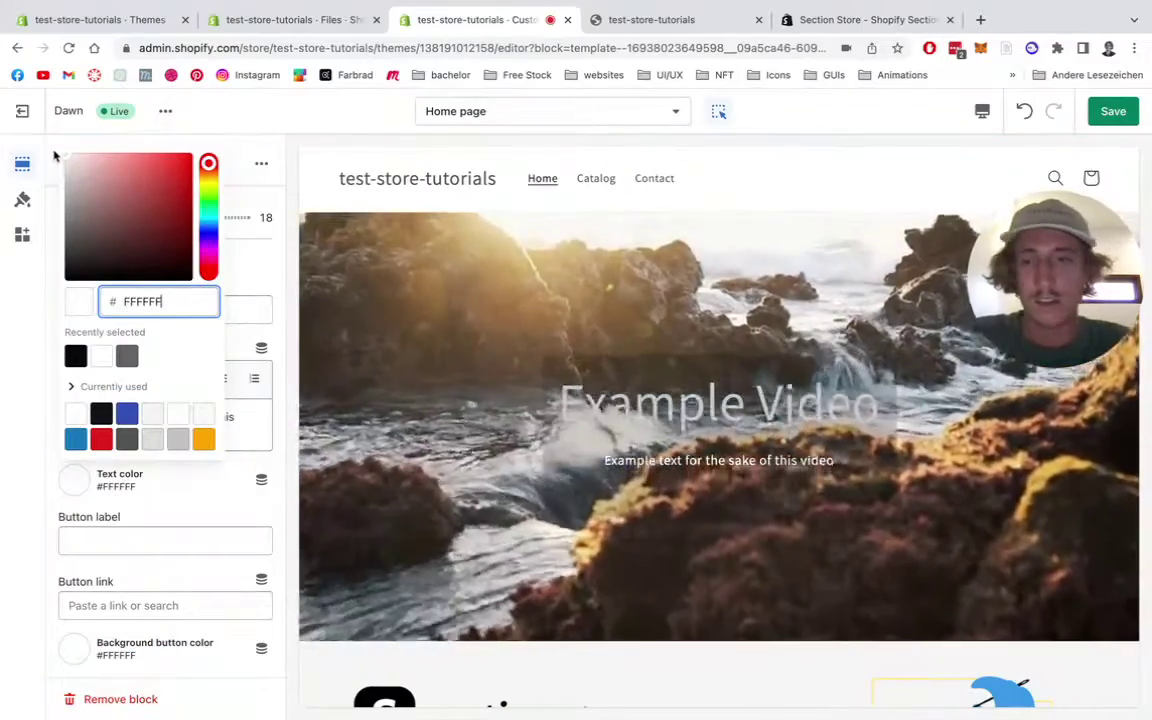
click(373, 375)
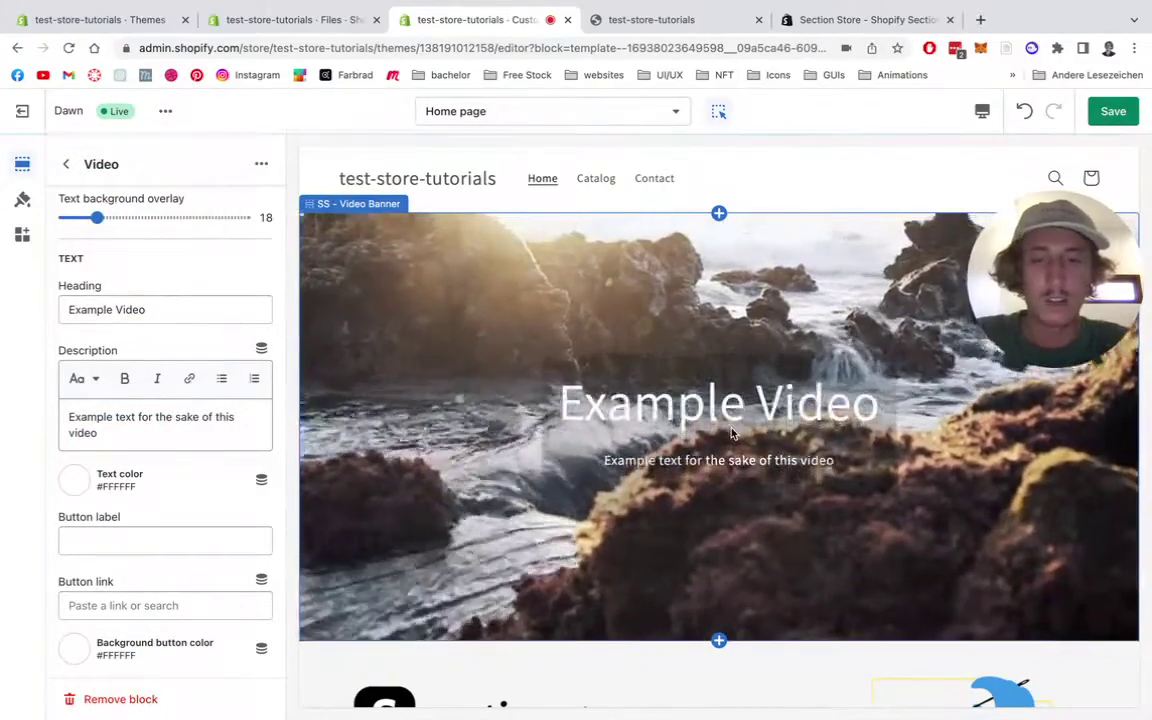
scroll(146, 482, down, 1)
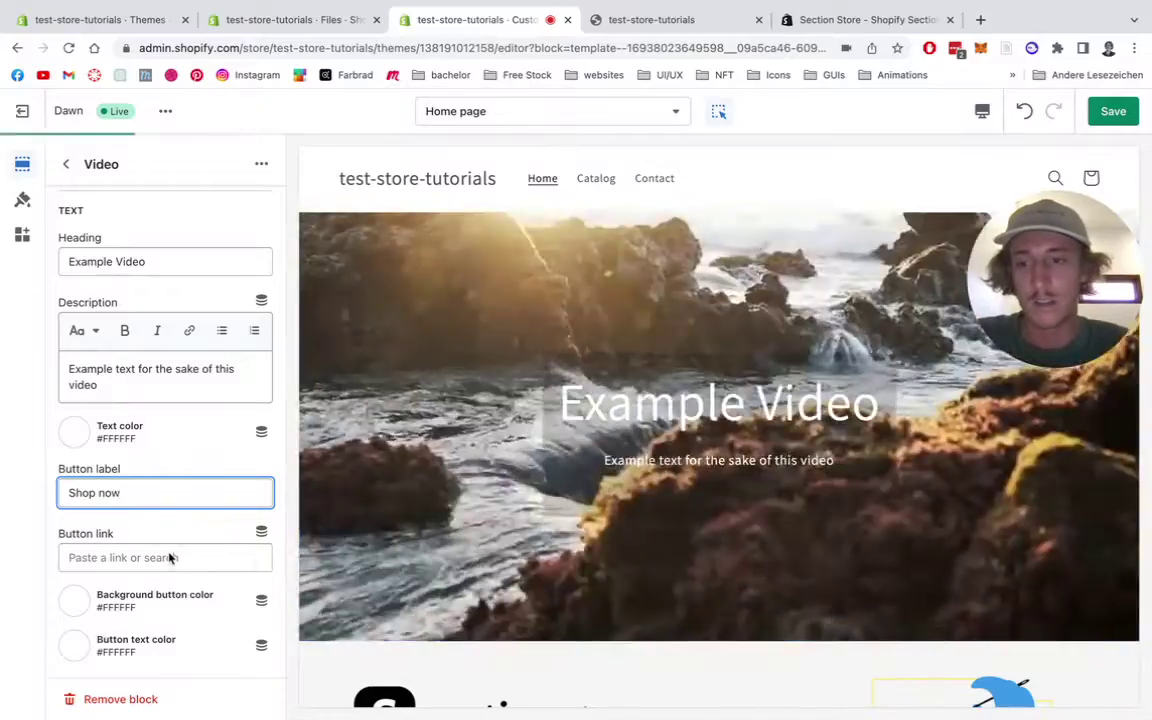
Step: Link the banner's 'Shop now' button to All collections and keep its text color black (#000000)
click(172, 557)
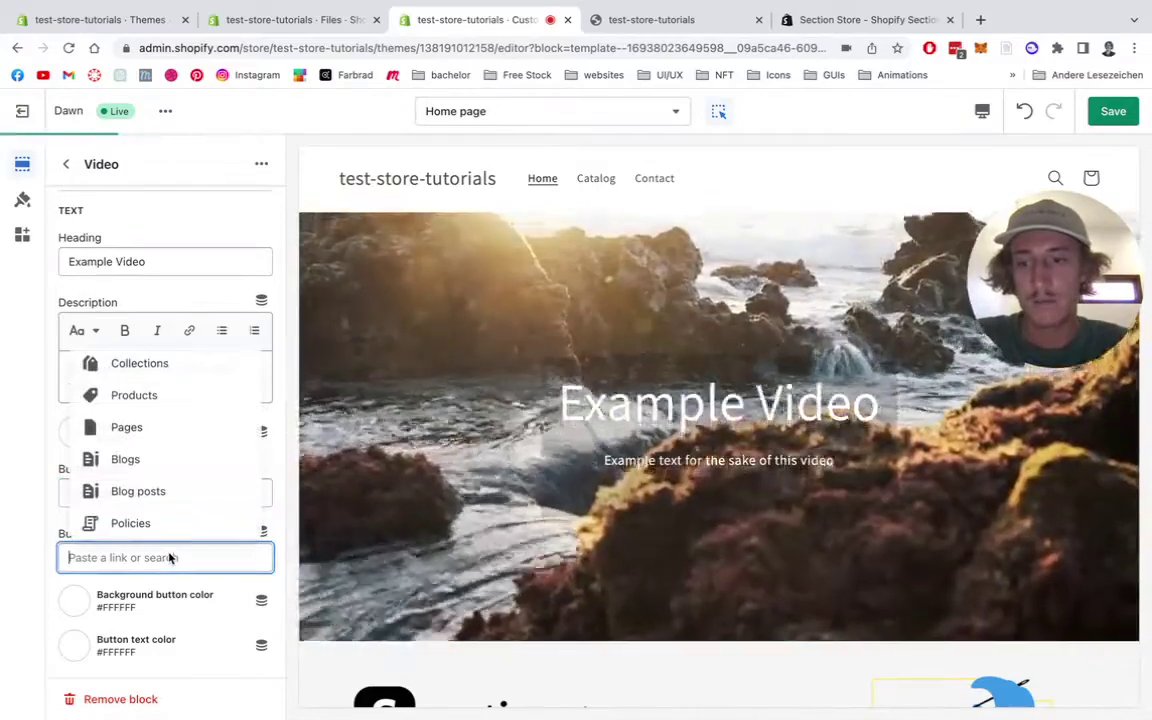
click(153, 360)
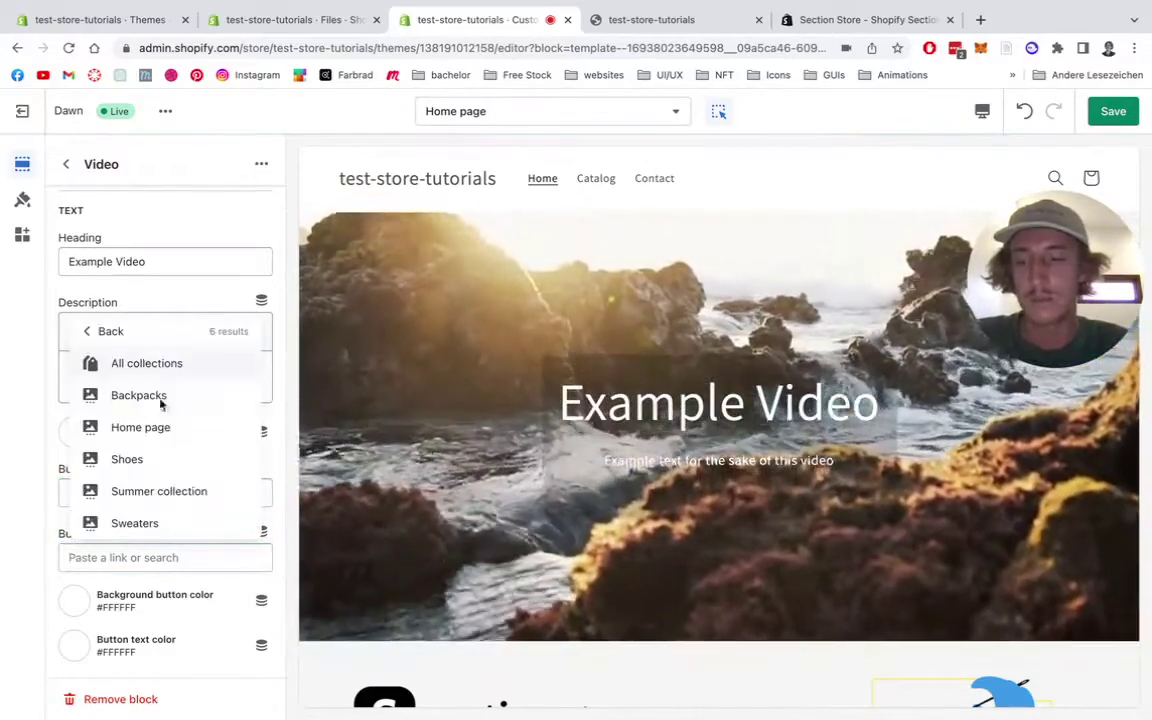
click(139, 365)
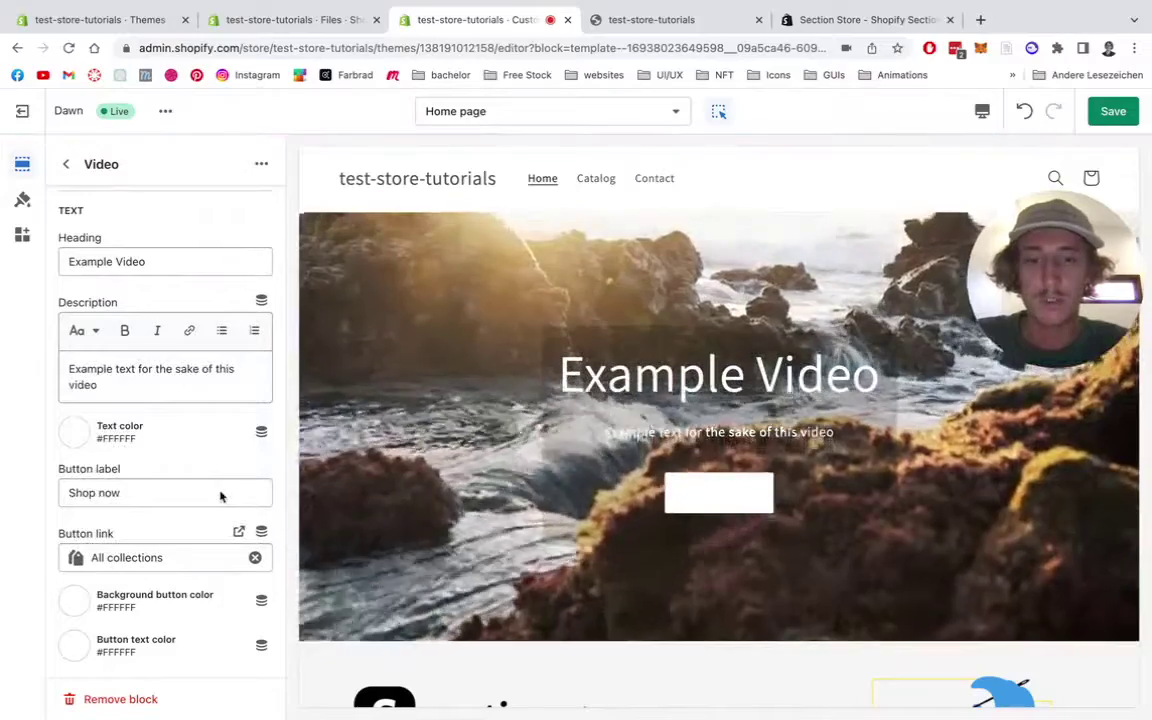
click(75, 652)
text(000000)
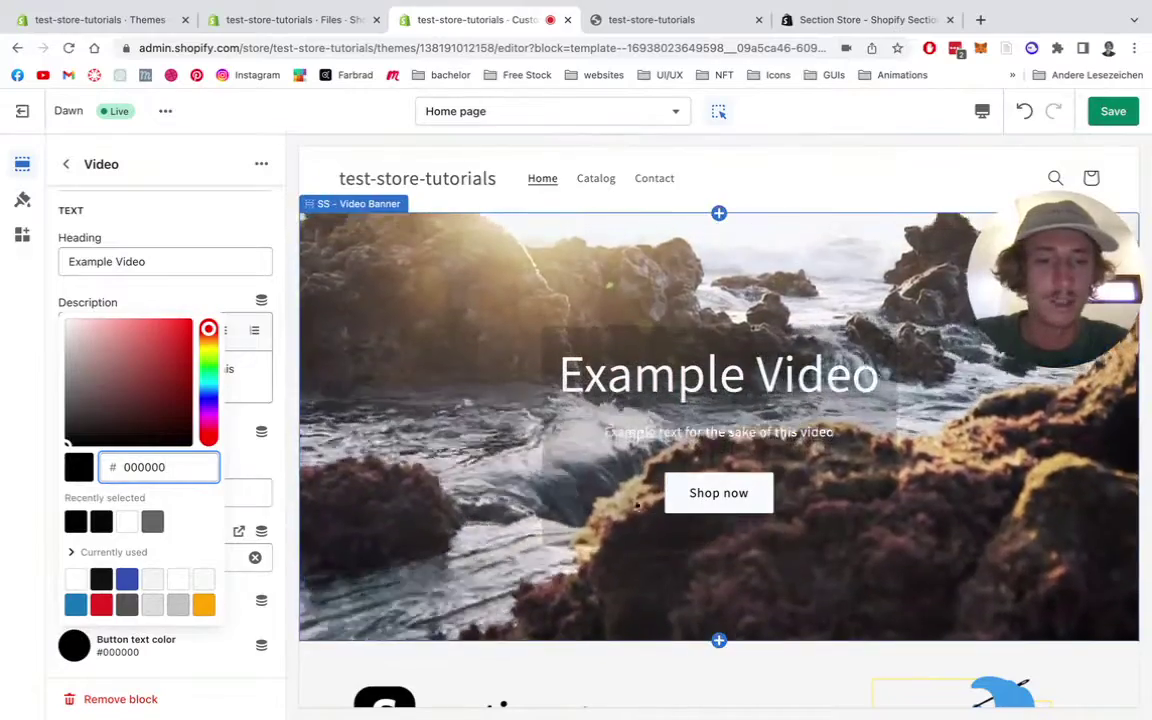
click(282, 541)
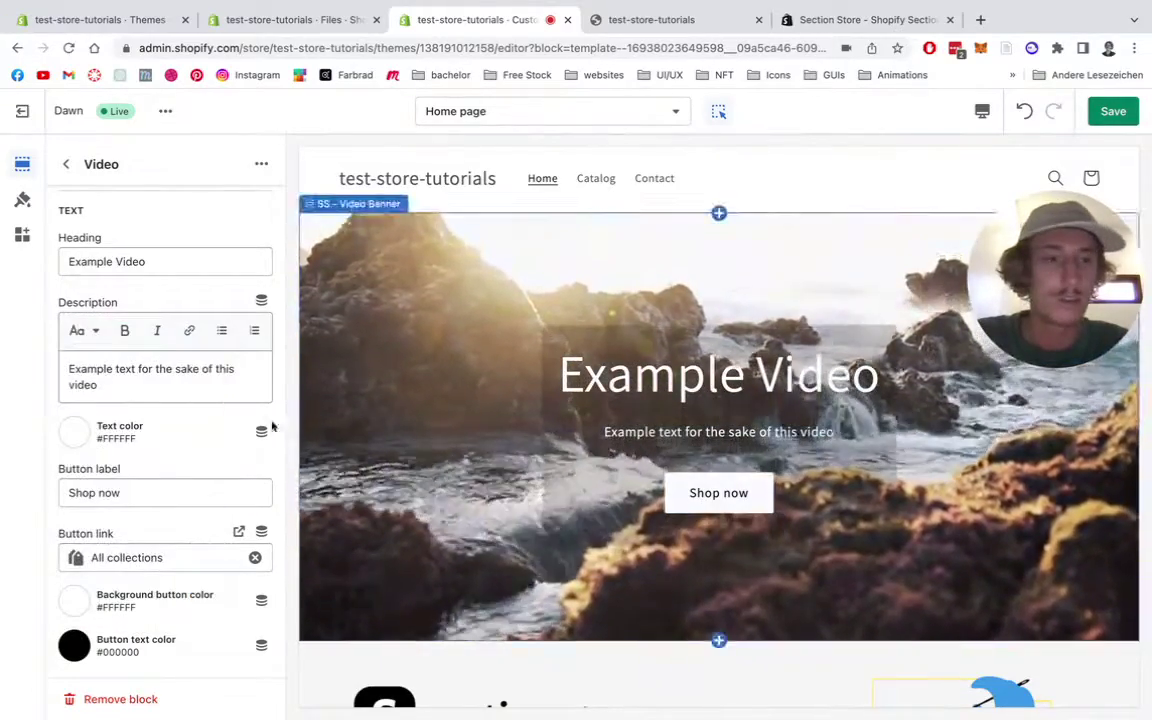
scroll(163, 358, up, 5)
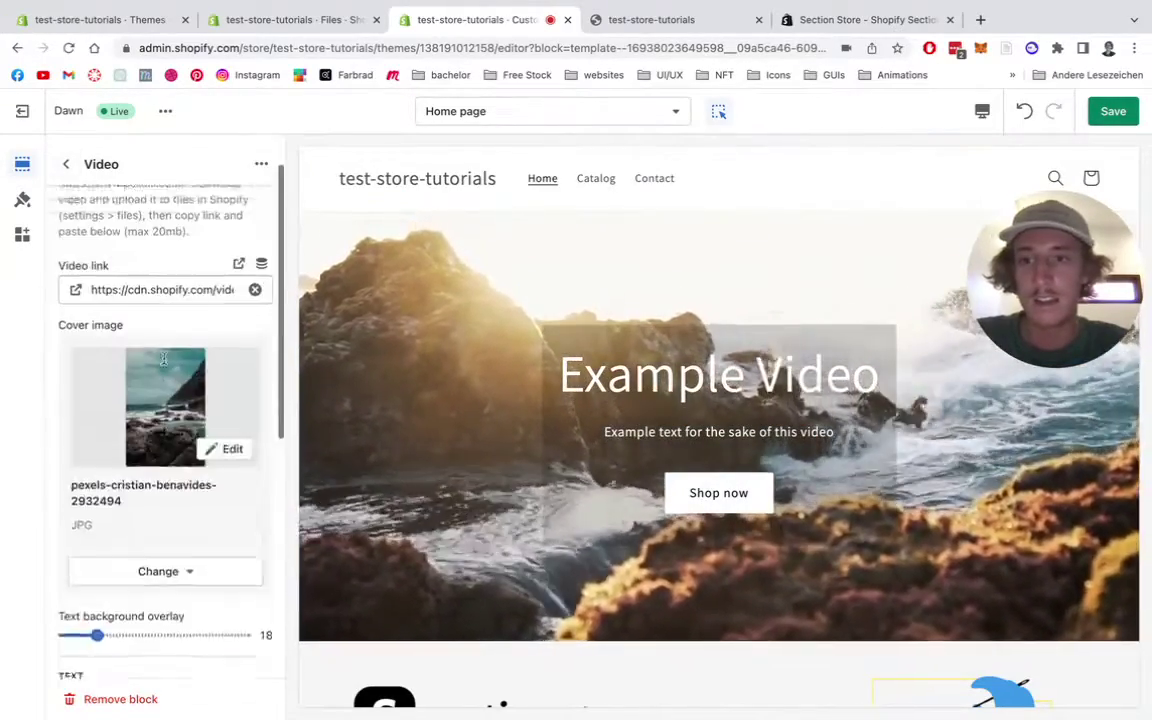
Step: Return to the home page section list and save the video banner changes
click(67, 165)
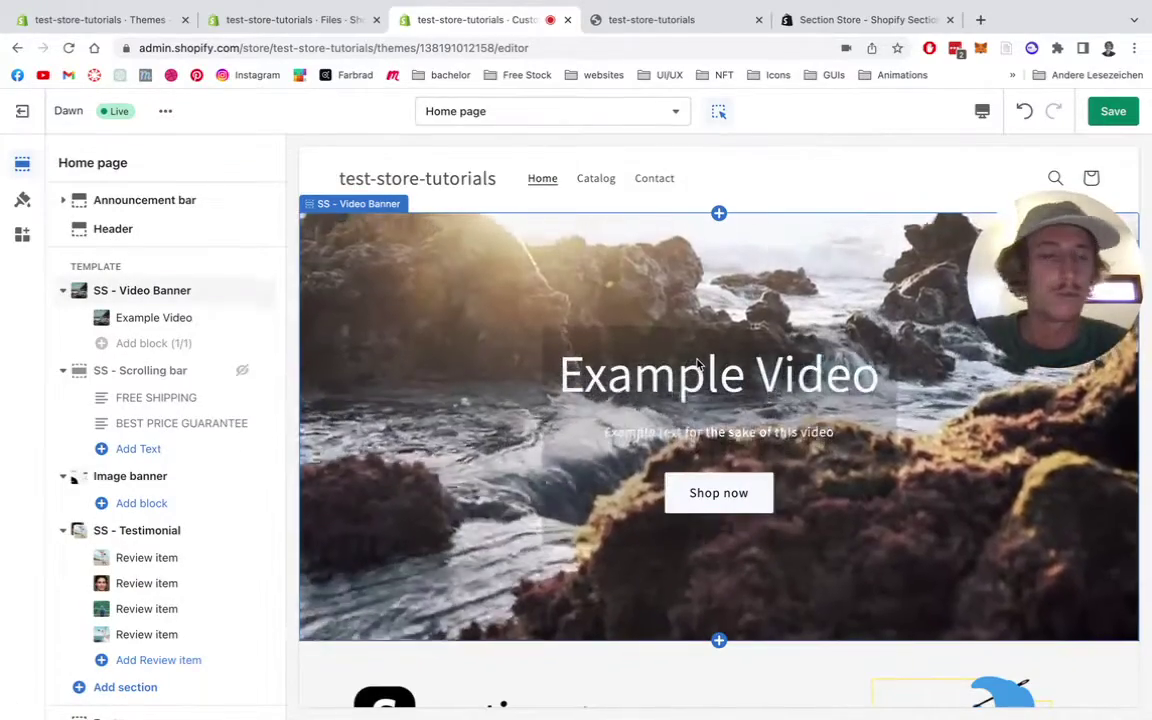
click(1113, 111)
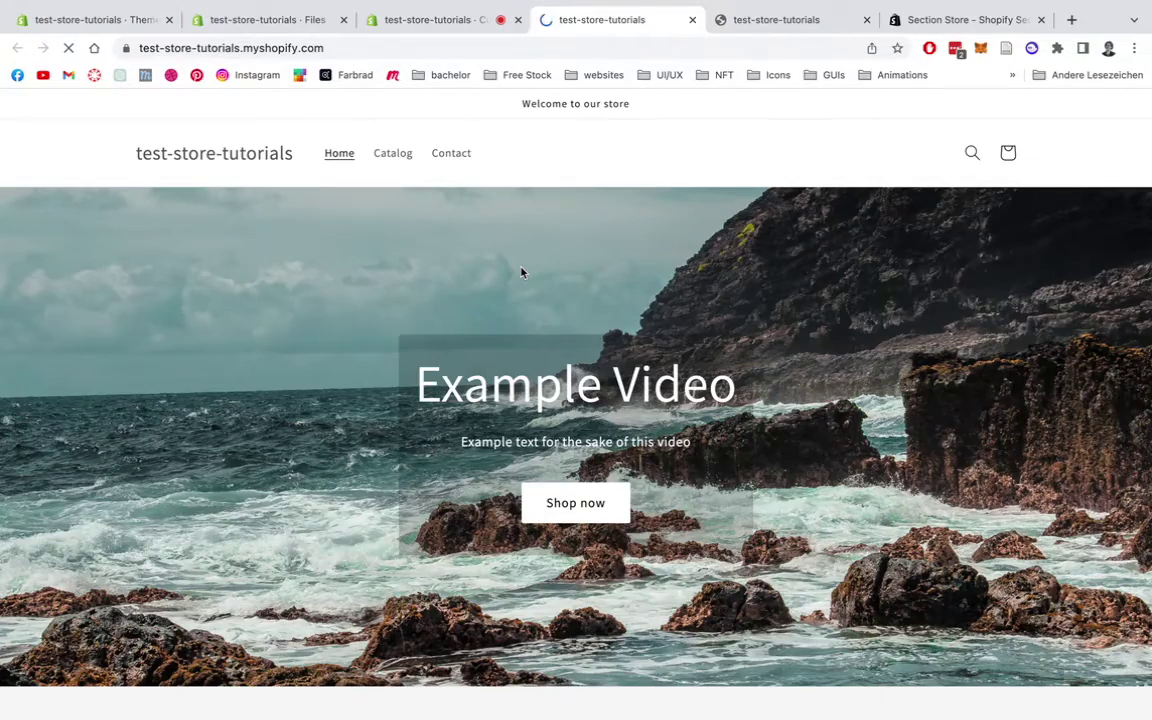
scroll(598, 242, down, 1)
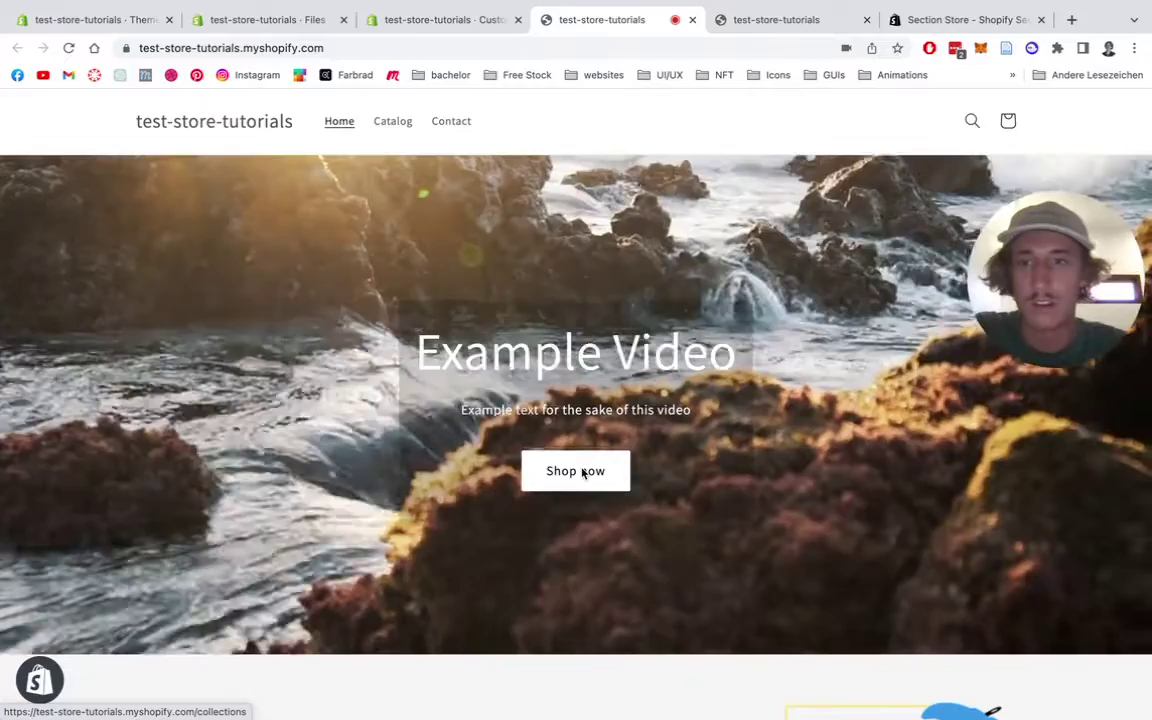
click(583, 473)
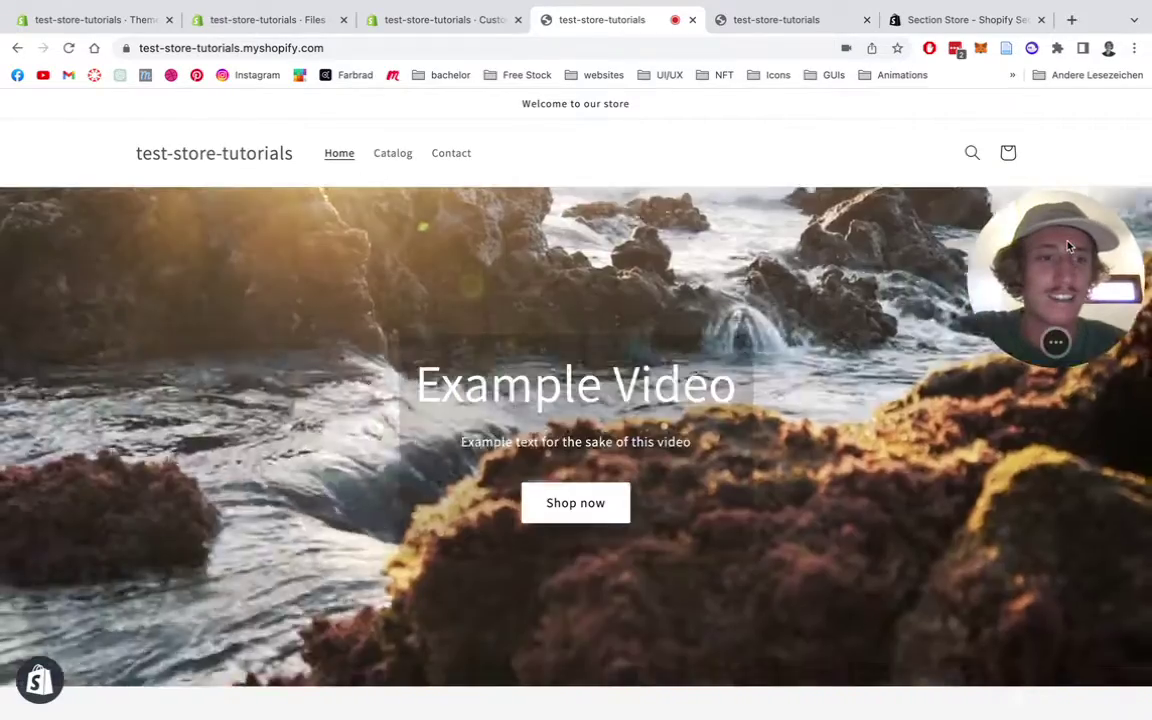
drag(1088, 283, 710, 263)
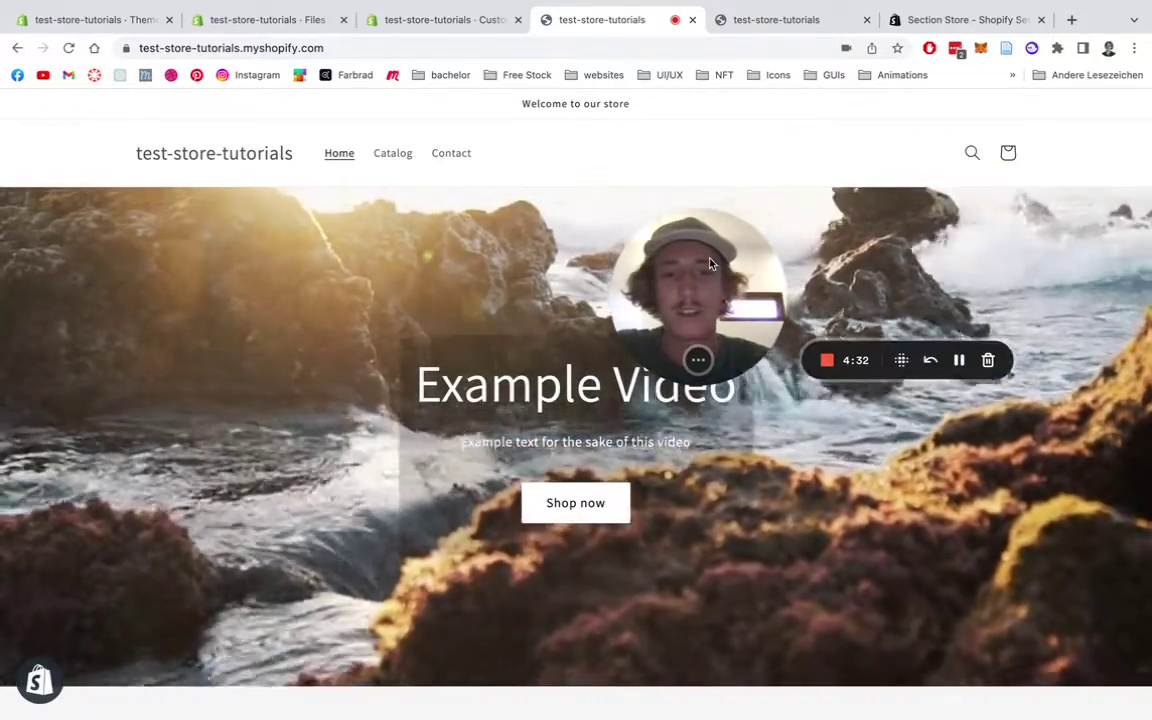